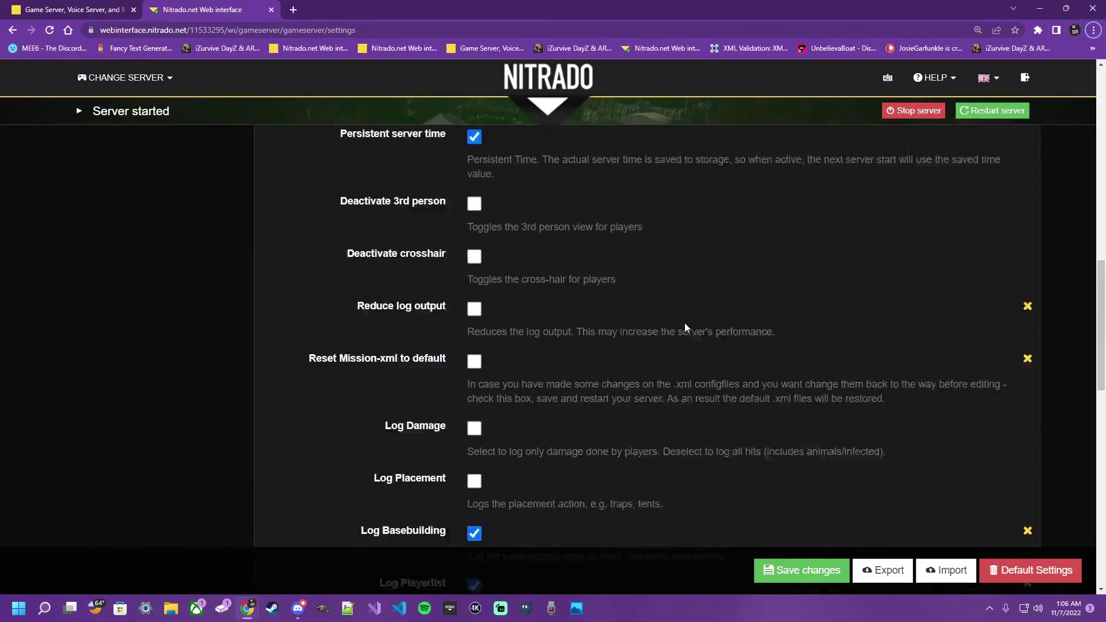
{"action": "scroll", "coordinate": [685, 324], "scroll_direction": "down", "scroll_amount": 11}
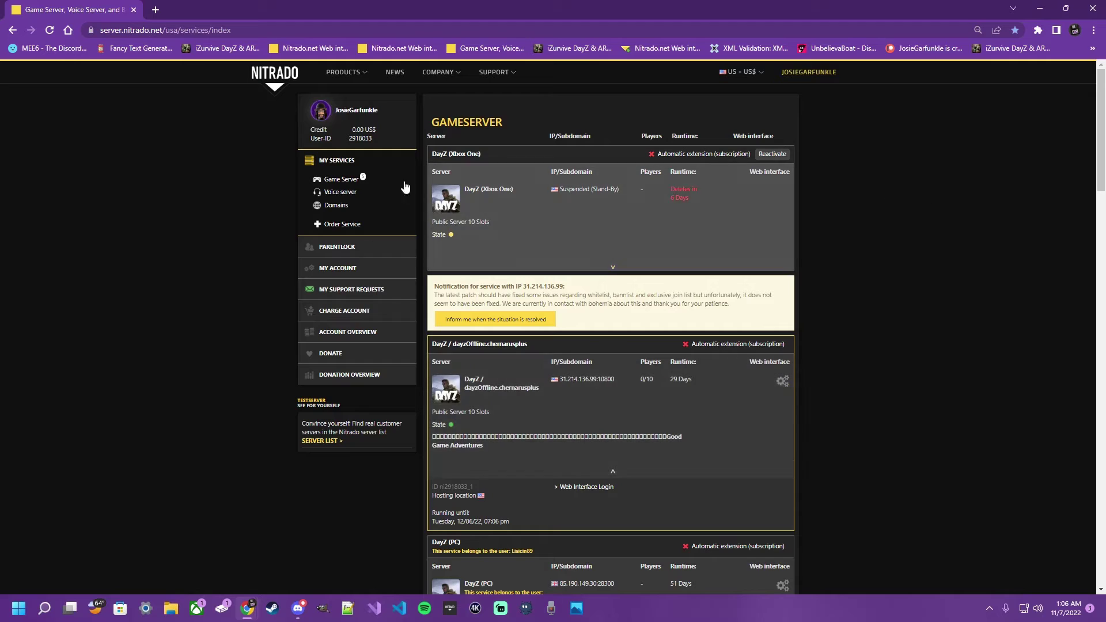
Step: From My Services at 110% zoom, open the dayzOffline.chernarusplus server's web interface dashboard
{"action": "mouse_move", "coordinate": [802, 81]}
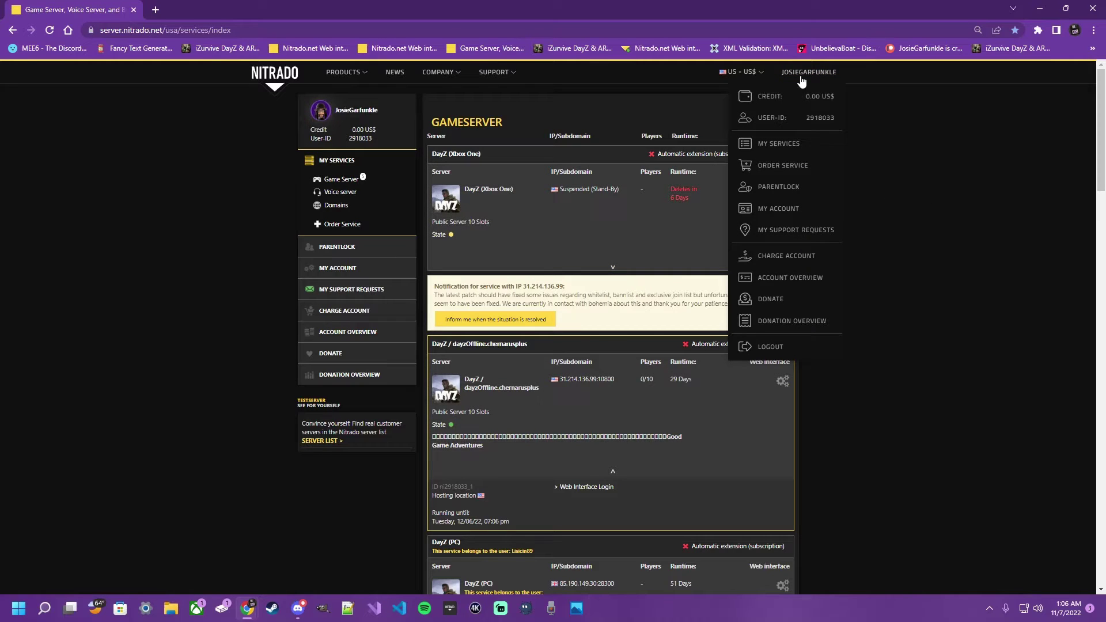
{"action": "left_click", "coordinate": [776, 144]}
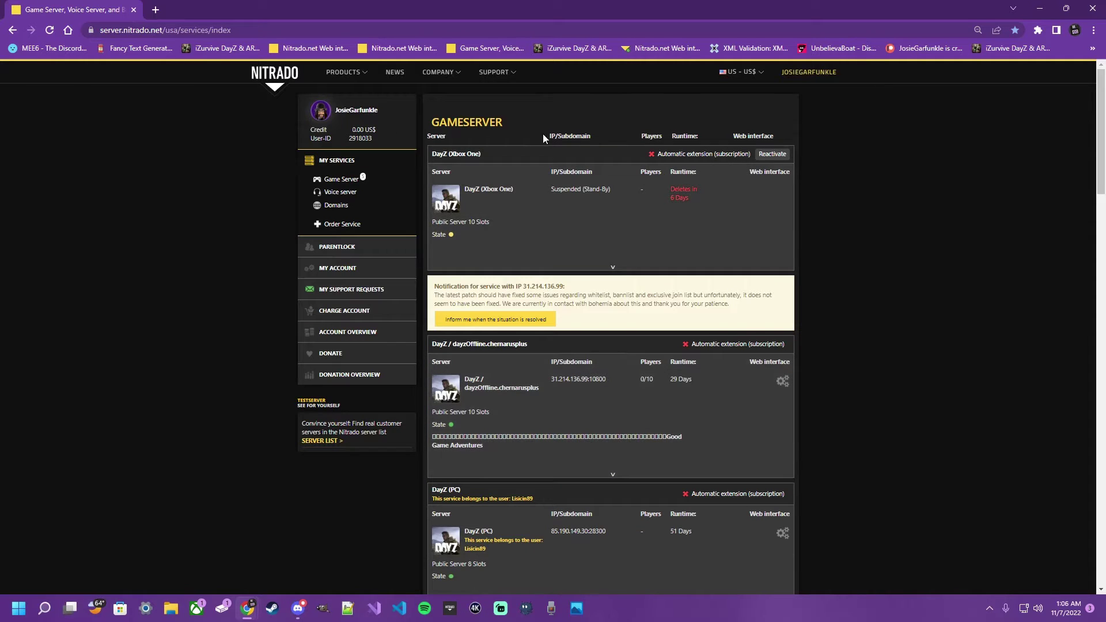
{"action": "scroll", "coordinate": [600, 260], "scroll_direction": "down", "scroll_amount": 10}
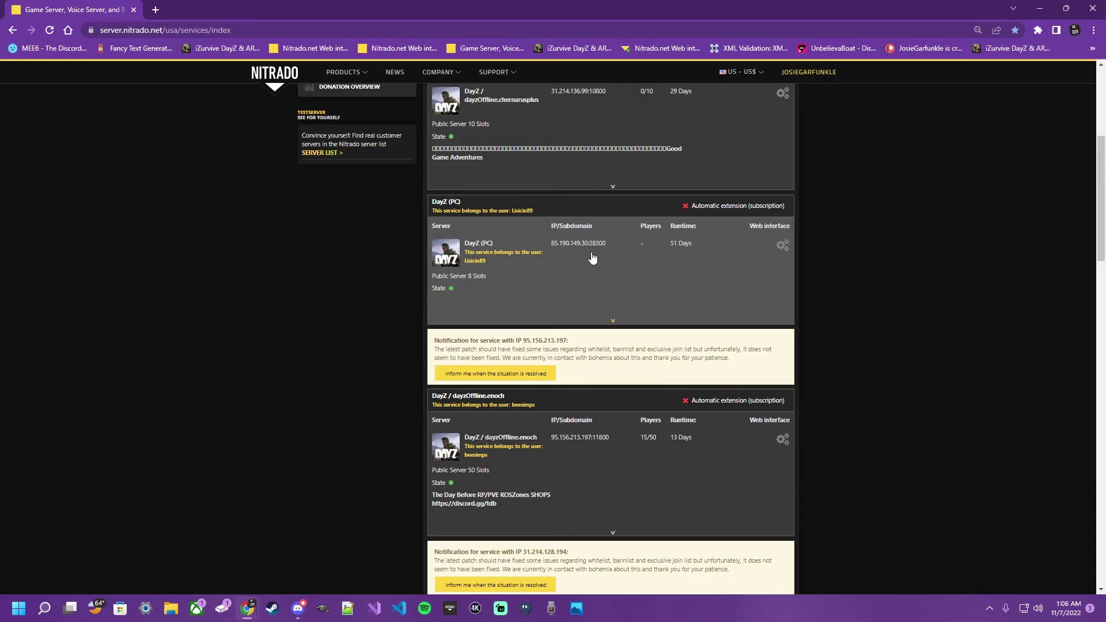
{"action": "scroll", "coordinate": [593, 254], "scroll_direction": "up", "scroll_amount": 10}
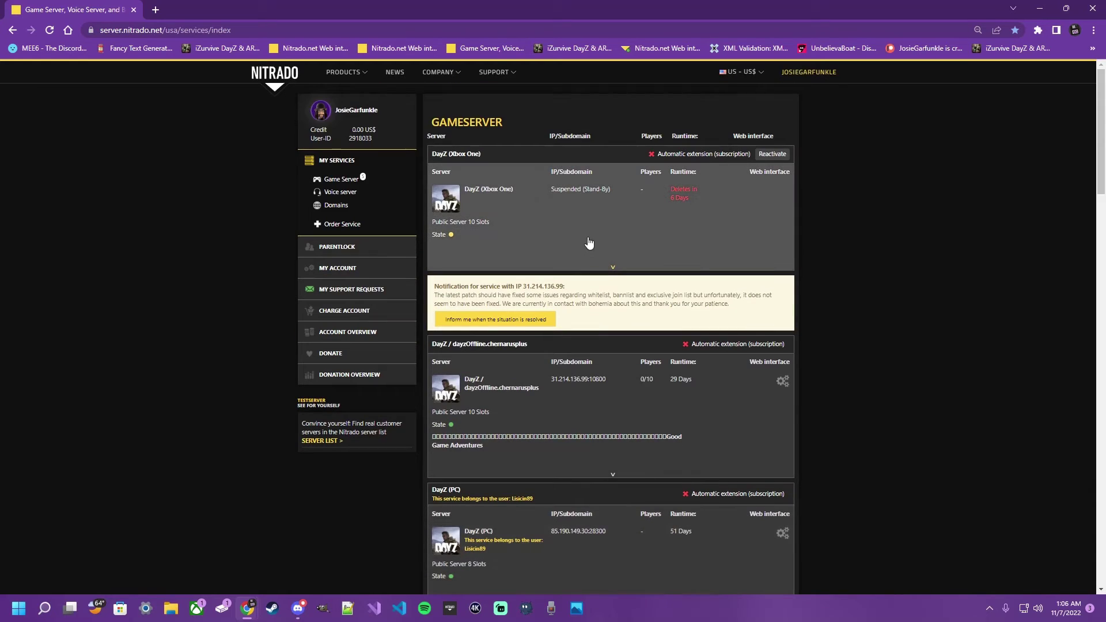
{"action": "key", "text": "ctrl+plus"}
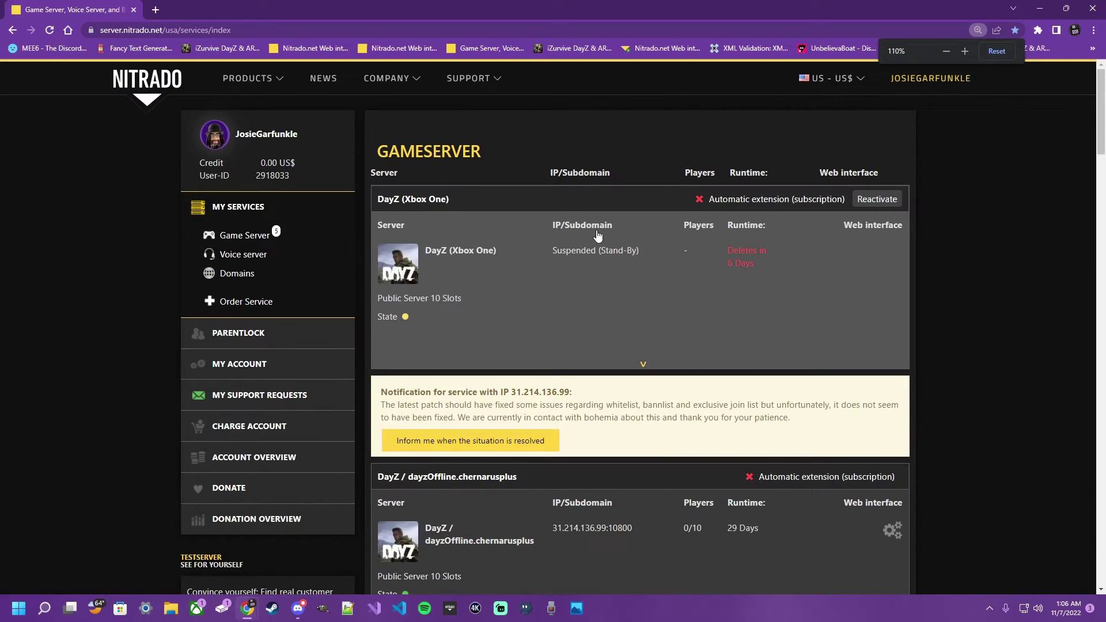
{"action": "scroll", "coordinate": [666, 240], "scroll_direction": "down", "scroll_amount": 3}
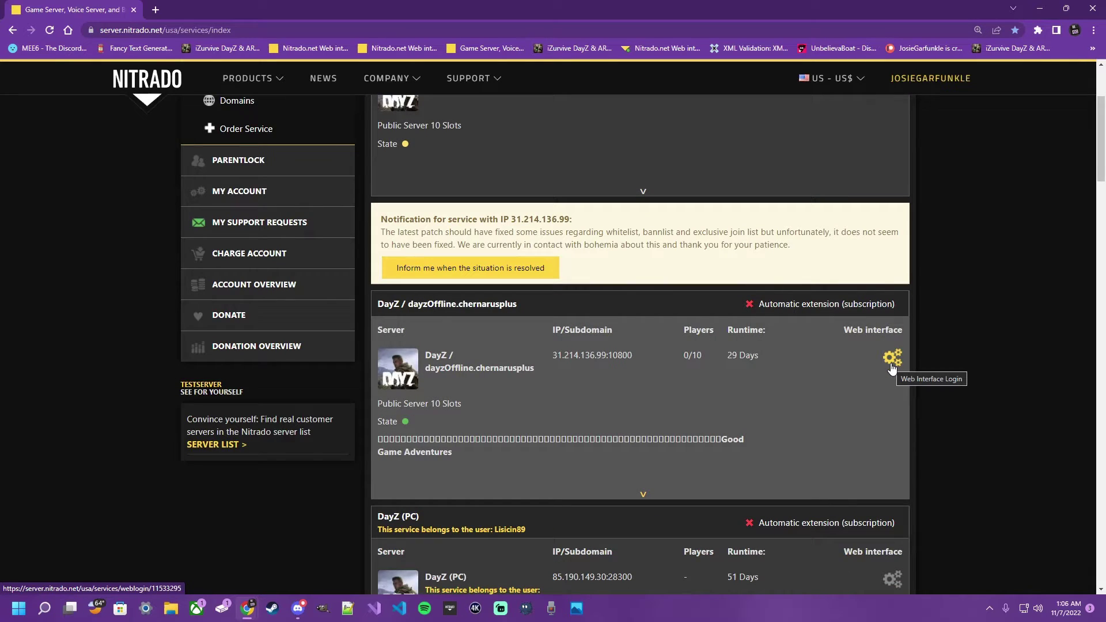
{"action": "left_click", "coordinate": [643, 494]}
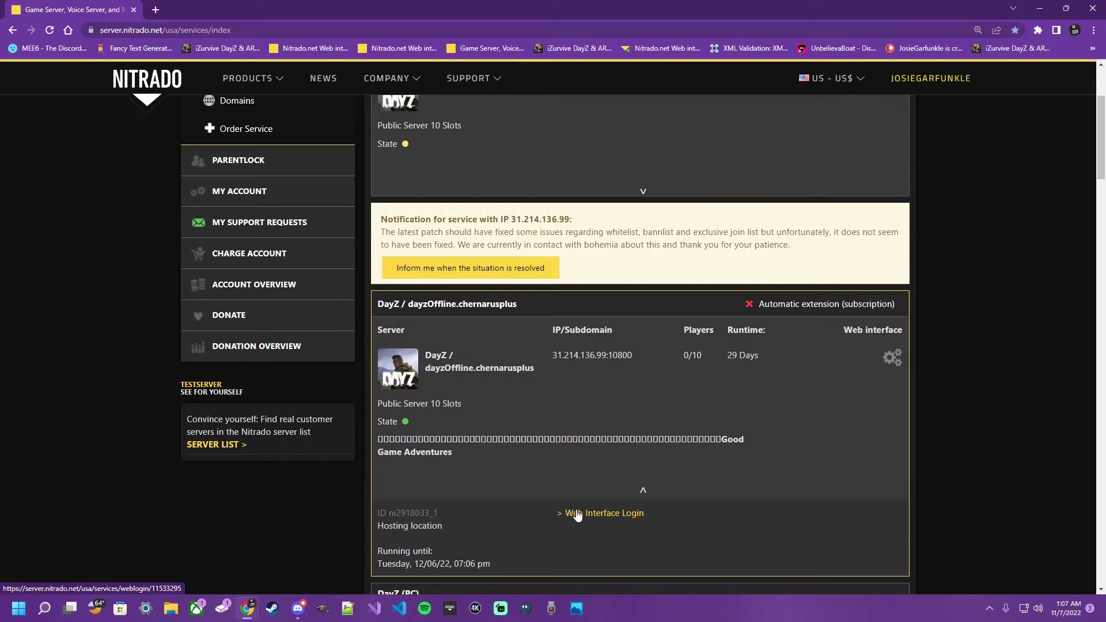
{"action": "left_click", "coordinate": [894, 360]}
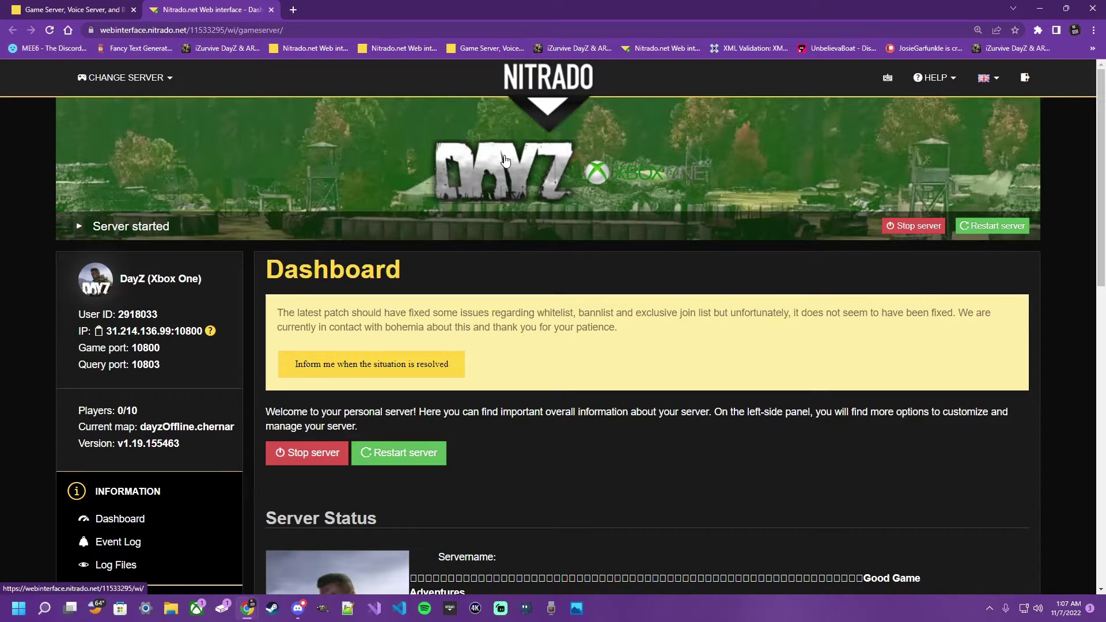
Step: Open Settings > General and scroll down to highlight the Enable cfggameplay.json description
{"action": "scroll", "coordinate": [503, 159], "scroll_direction": "down", "scroll_amount": 4}
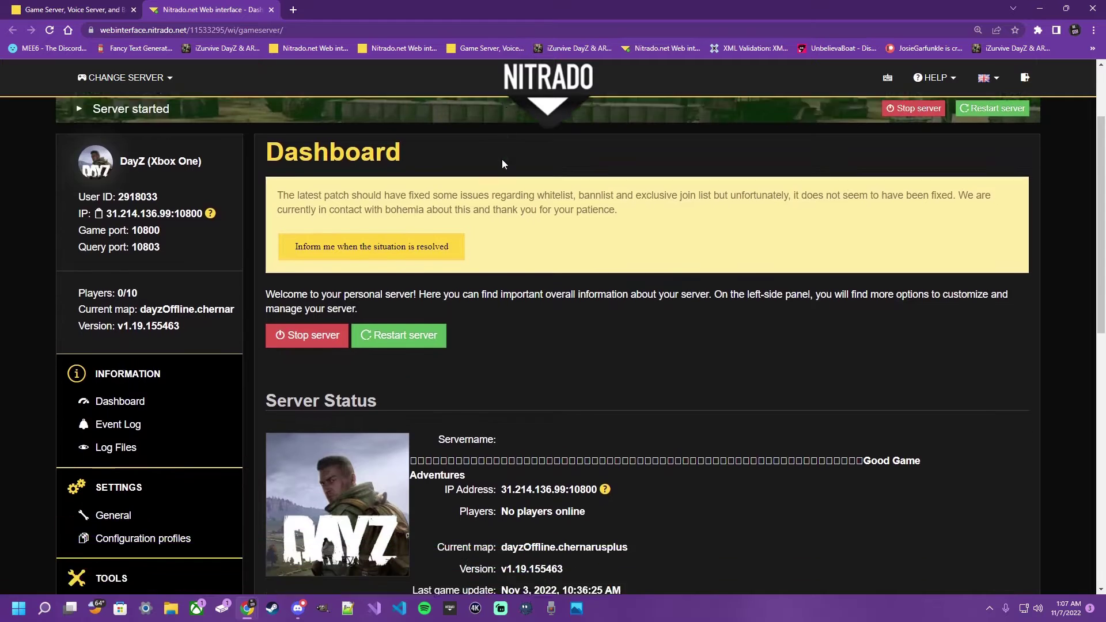
{"action": "scroll", "coordinate": [502, 161], "scroll_direction": "down", "scroll_amount": 2}
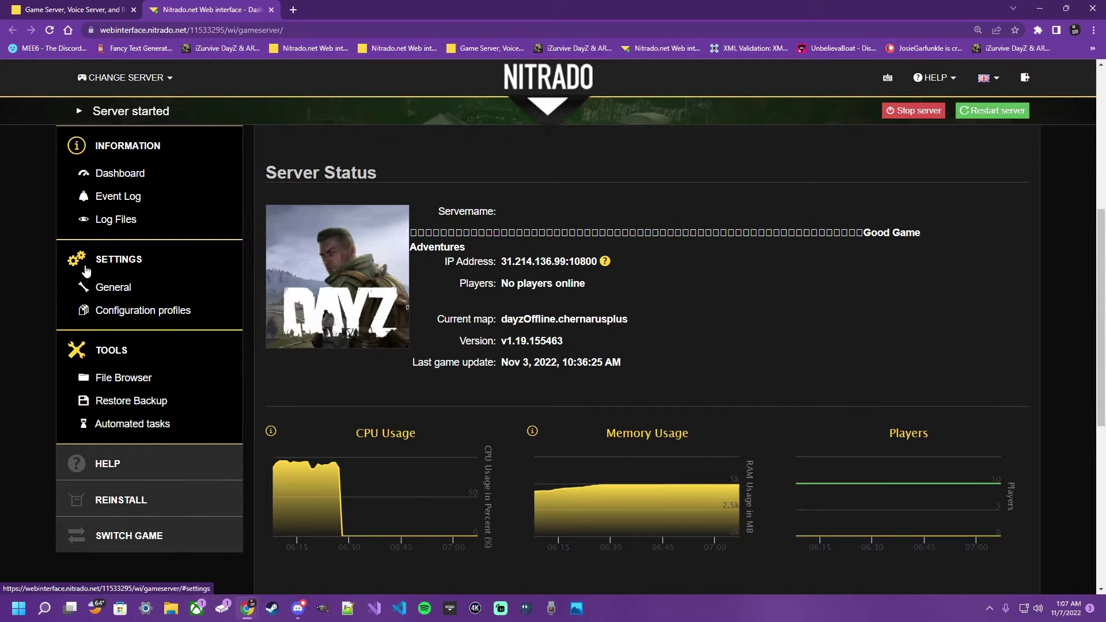
{"action": "left_click", "coordinate": [126, 290]}
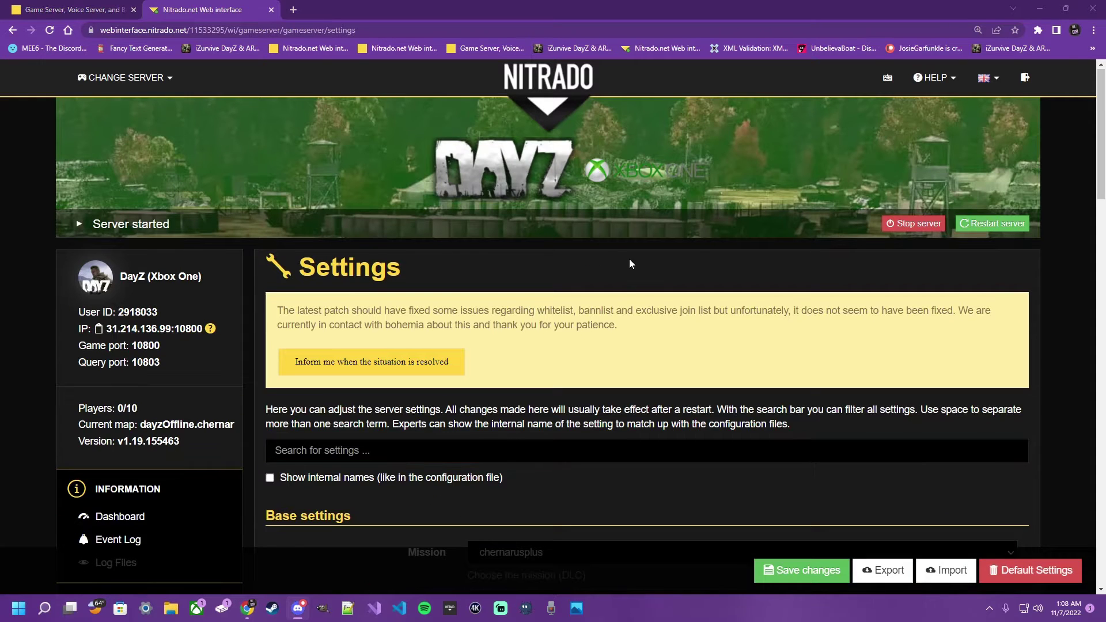
{"action": "scroll", "coordinate": [629, 258], "scroll_direction": "down", "scroll_amount": 1}
{"action": "scroll", "coordinate": [630, 258], "scroll_direction": "down", "scroll_amount": 5}
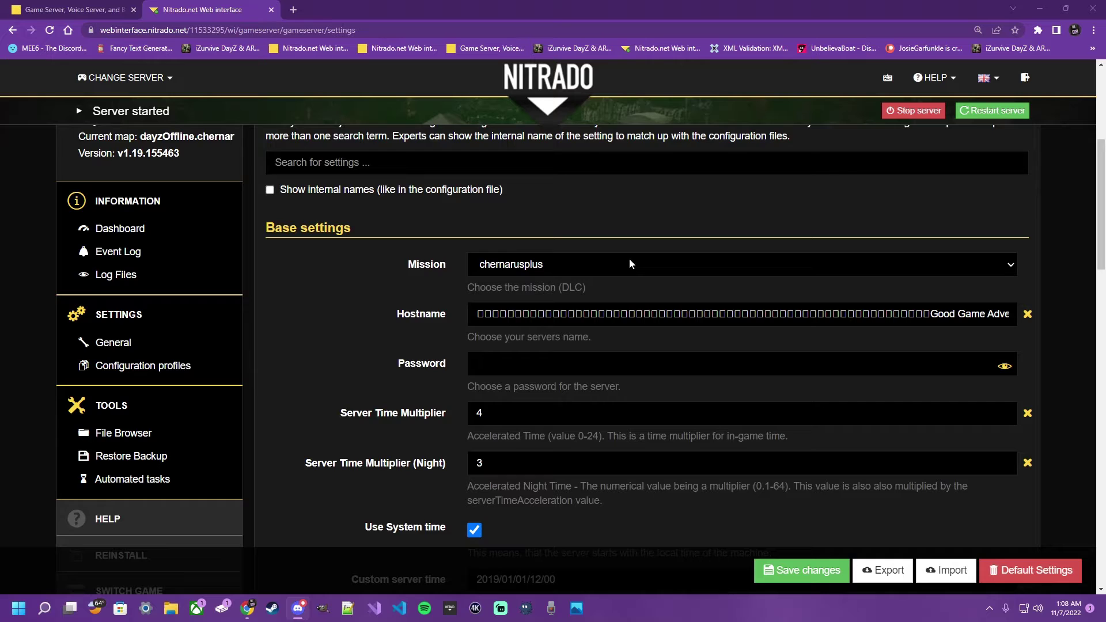
{"action": "scroll", "coordinate": [630, 262], "scroll_direction": "down", "scroll_amount": 10}
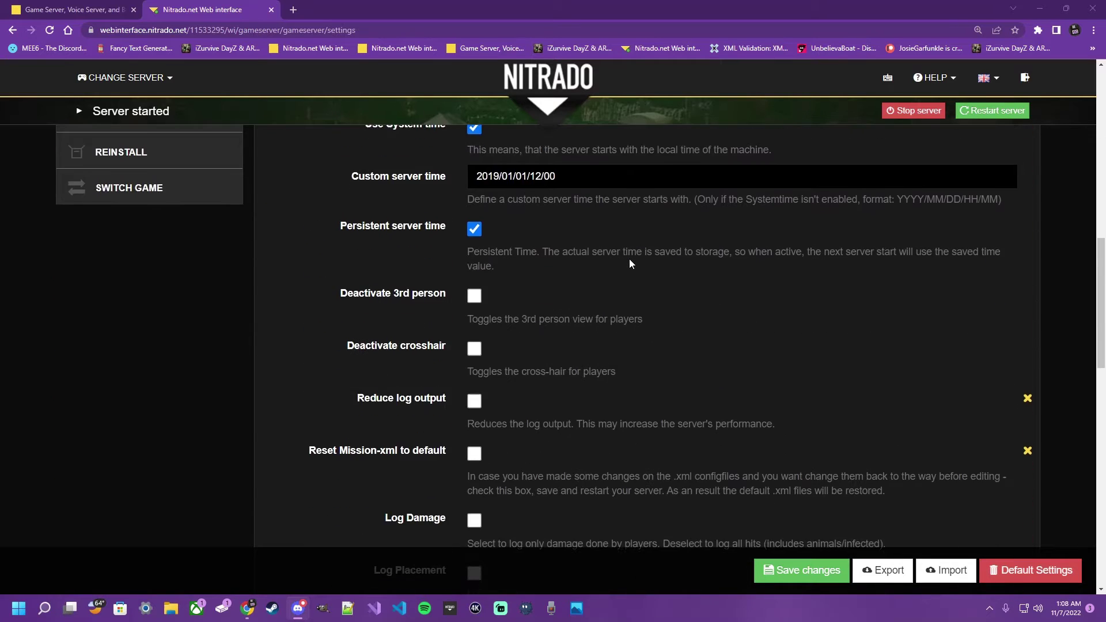
{"action": "scroll", "coordinate": [630, 260], "scroll_direction": "down", "scroll_amount": 12}
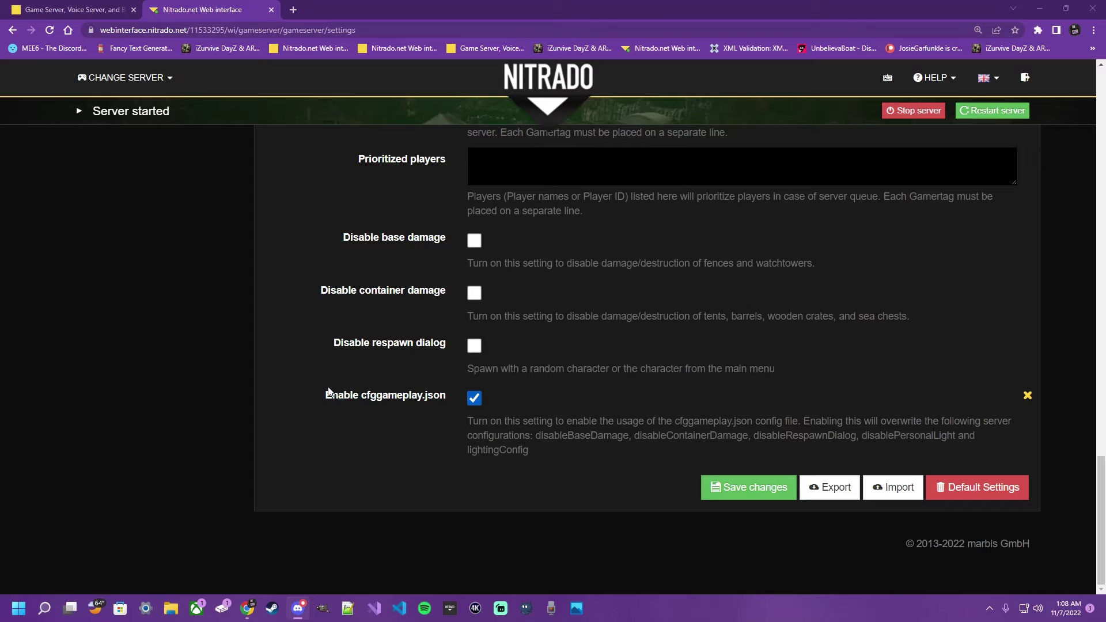
{"action": "left_click_drag", "start_coordinate": [304, 385], "coordinate": [291, 438]}
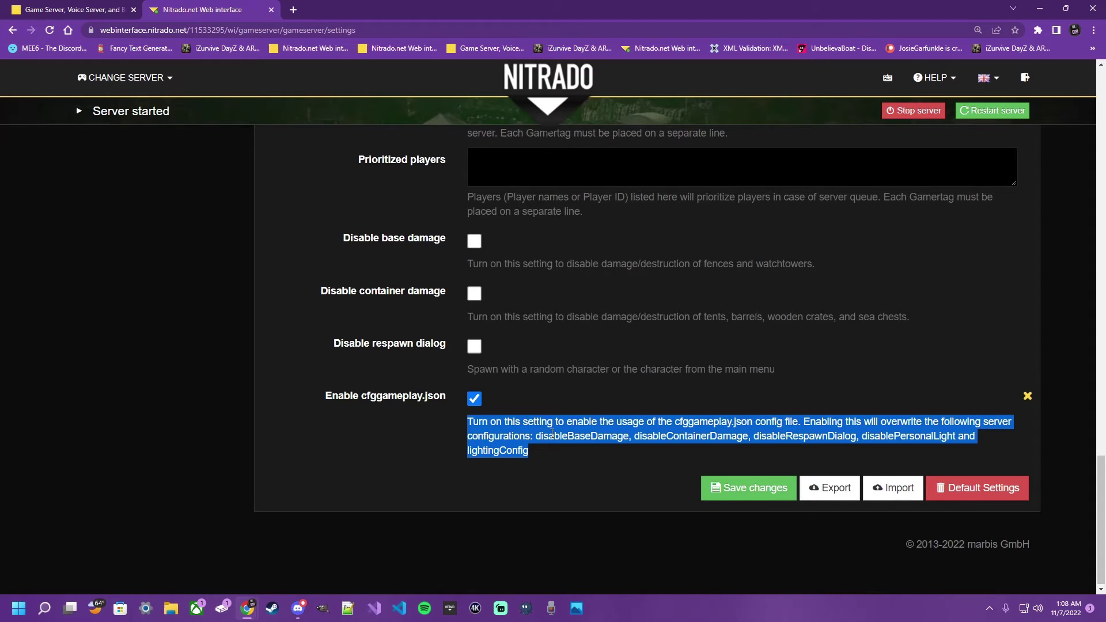
Step: Keep Mission as chernarusplus and Hostname unchanged, then bring up Discord's time-converter channel
{"action": "scroll", "coordinate": [525, 425], "scroll_direction": "up", "scroll_amount": 20}
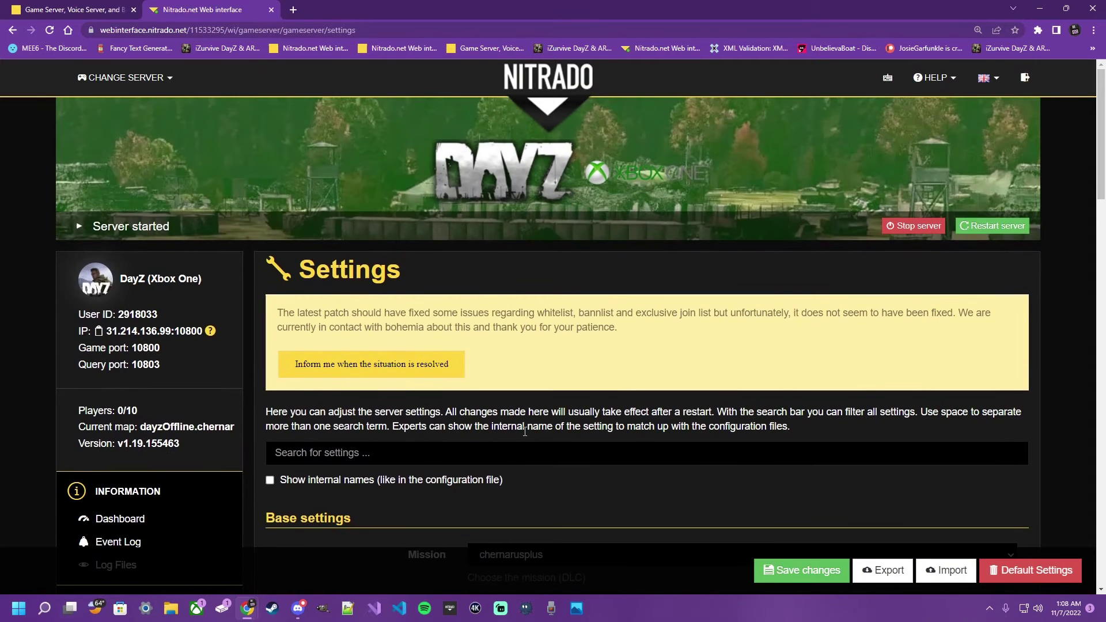
{"action": "scroll", "coordinate": [515, 483], "scroll_direction": "down", "scroll_amount": 4}
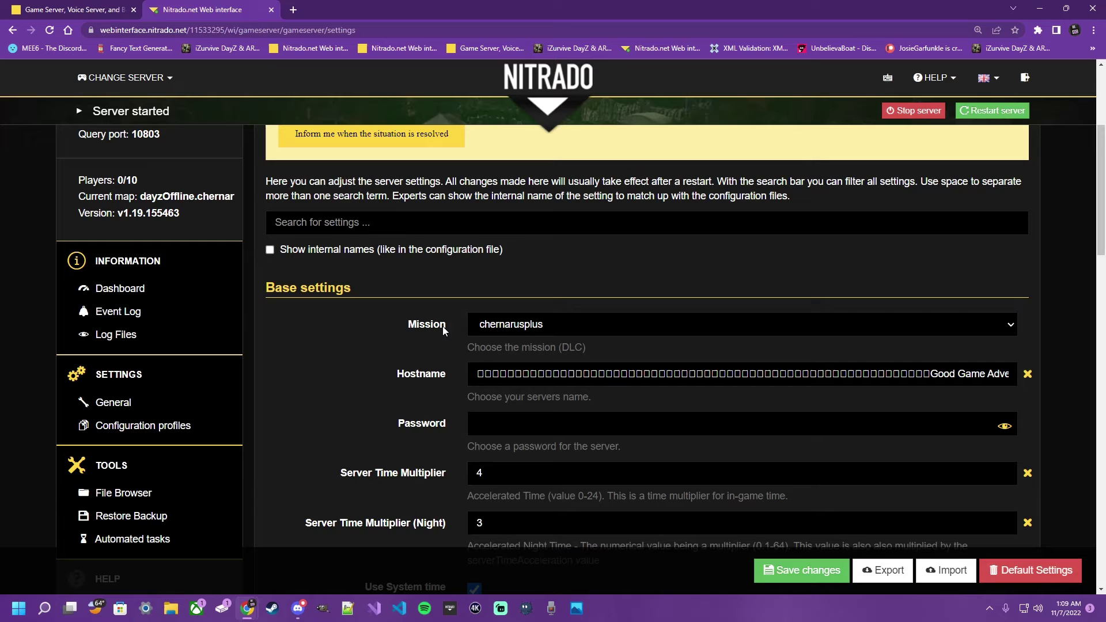
{"action": "left_click", "coordinate": [1005, 326]}
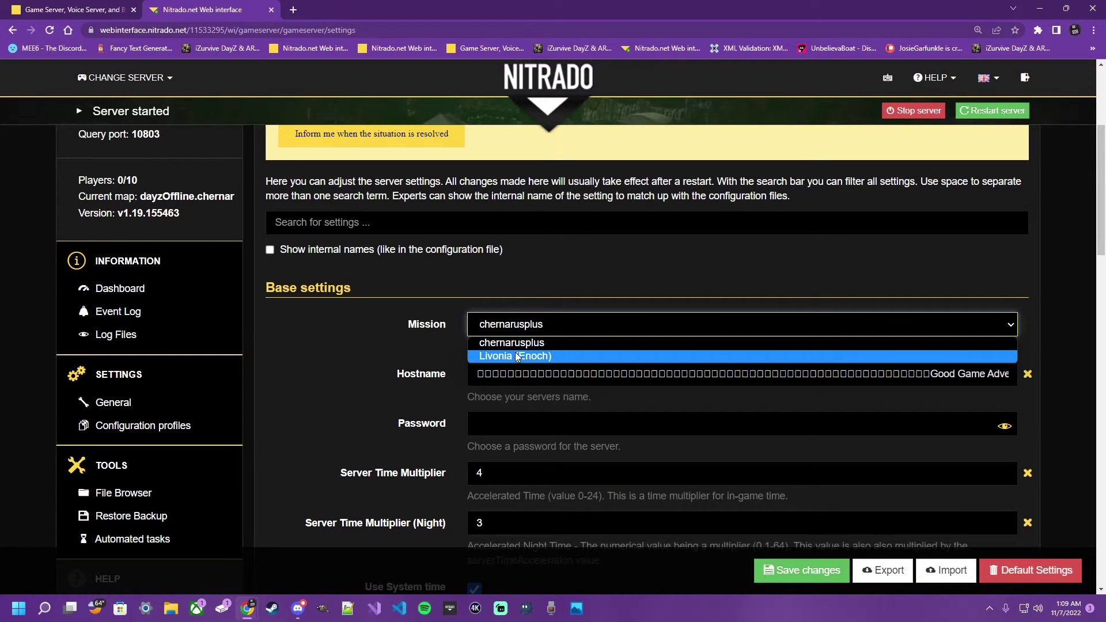
{"action": "left_click", "coordinate": [522, 268]}
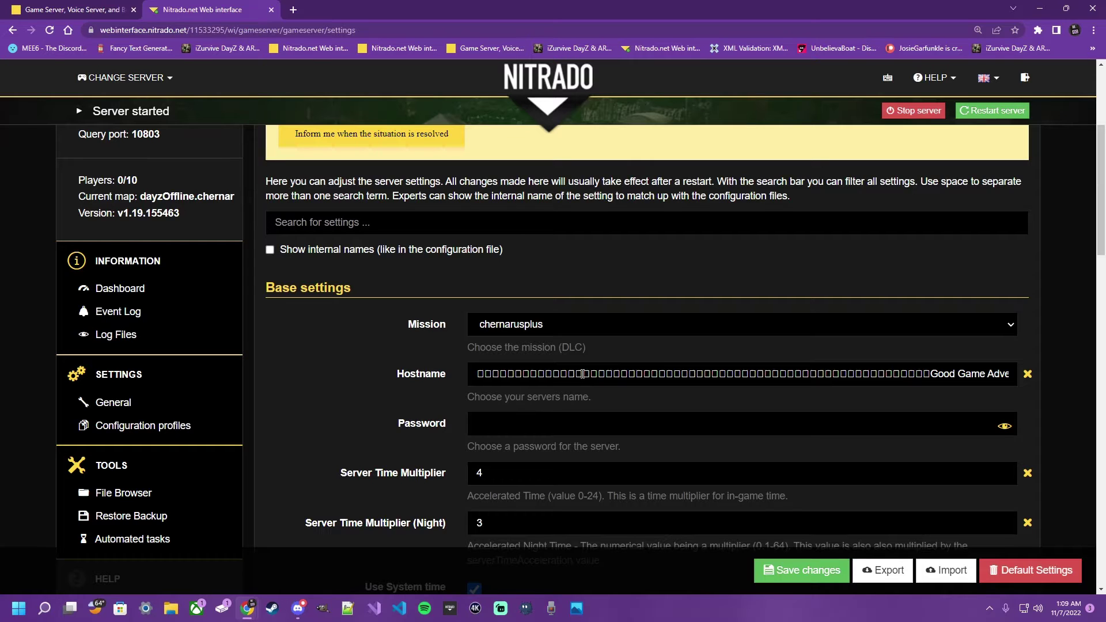
{"action": "double_click", "coordinate": [478, 374]}
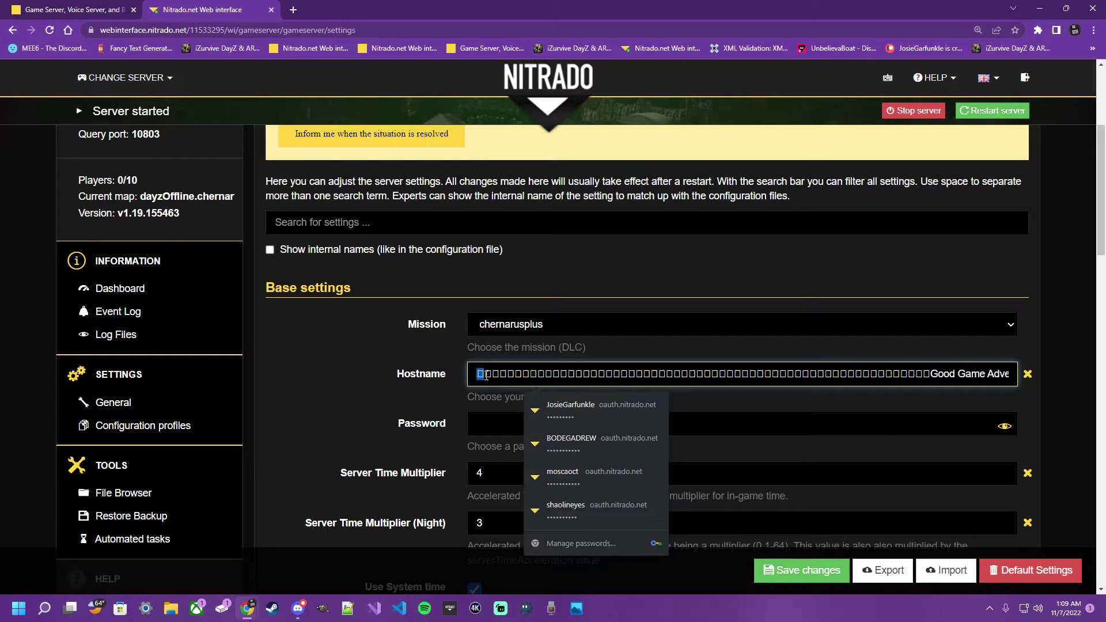
{"action": "left_click", "coordinate": [429, 388]}
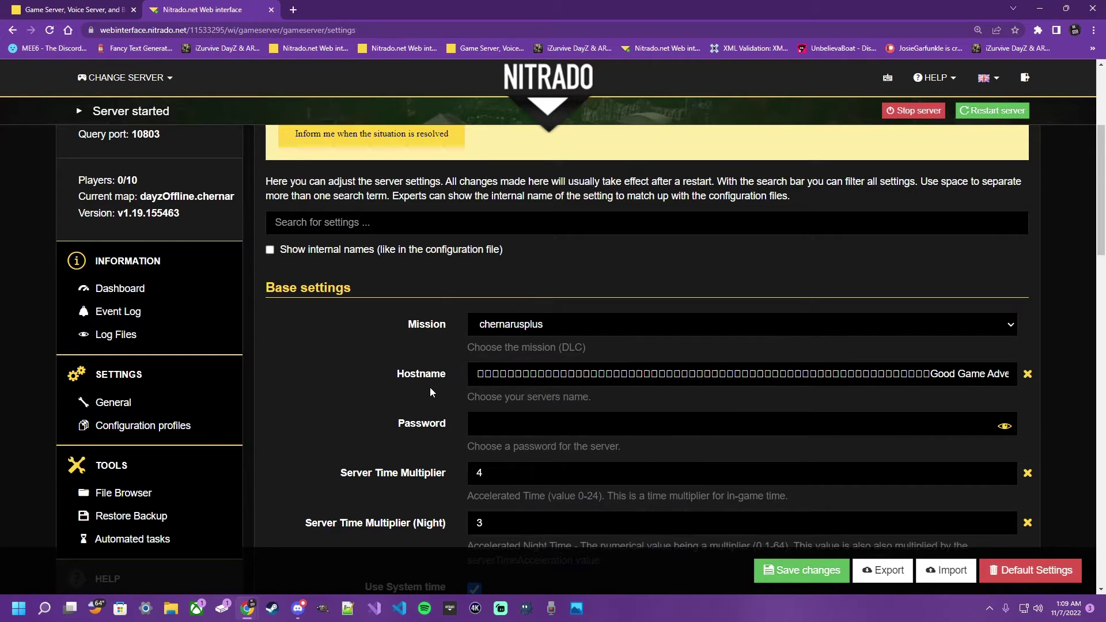
{"action": "scroll", "coordinate": [459, 393], "scroll_direction": "down", "scroll_amount": 2}
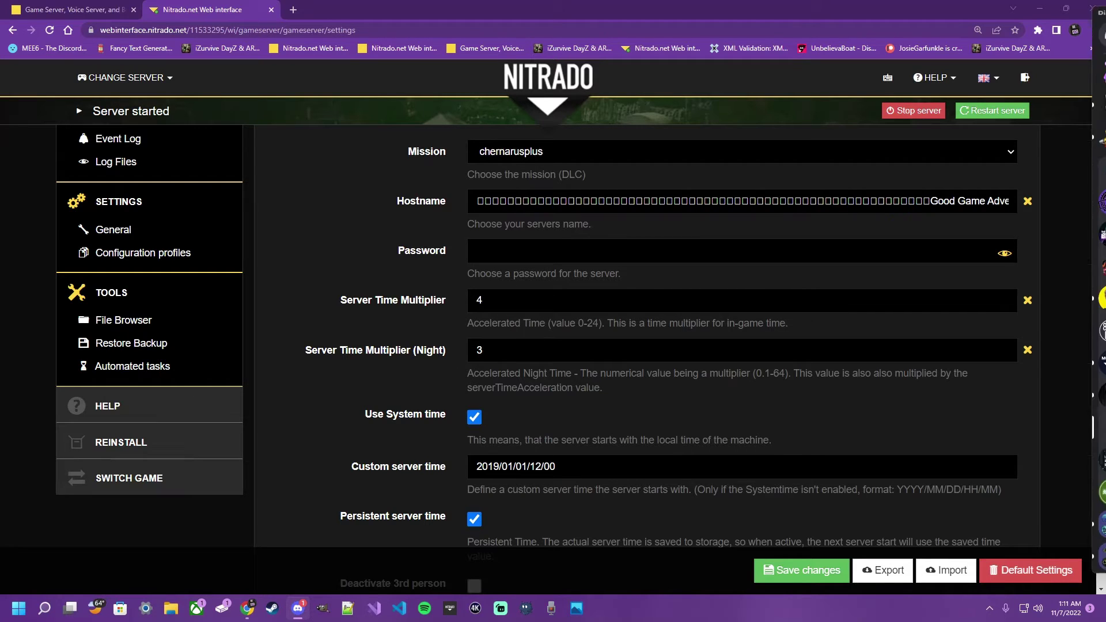
{"action": "key", "text": "alt+Tab"}
Step: In Discord, nudge the window left and select Bat Bot's converted Night Time Multiplier value 1
{"action": "left_click_drag", "start_coordinate": [798, 34], "coordinate": [786, 30]}
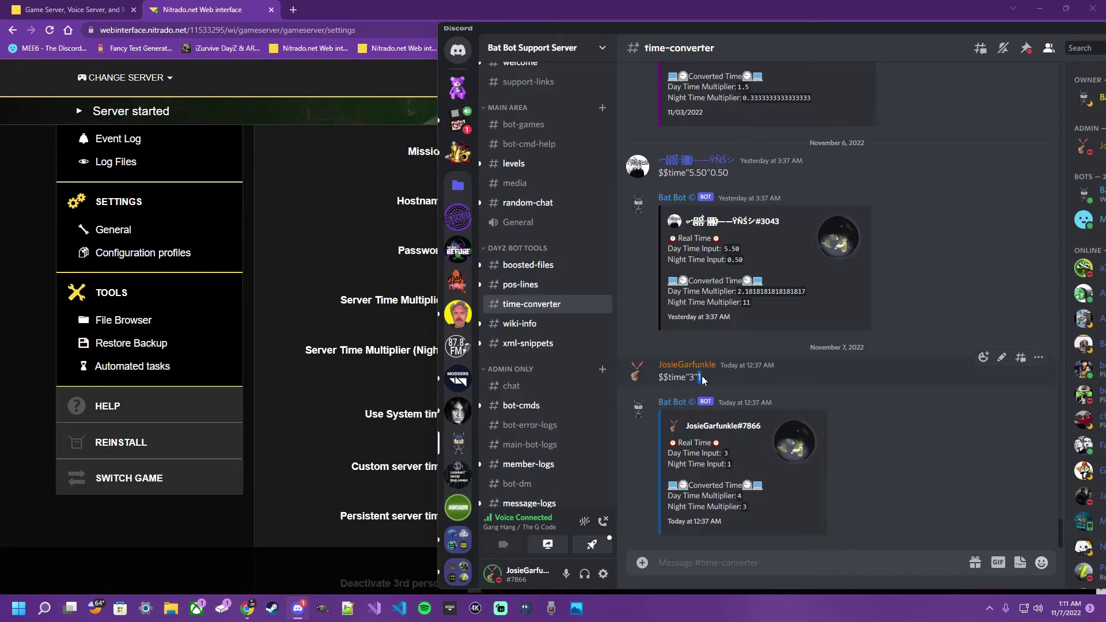
{"action": "double_click", "coordinate": [699, 377]}
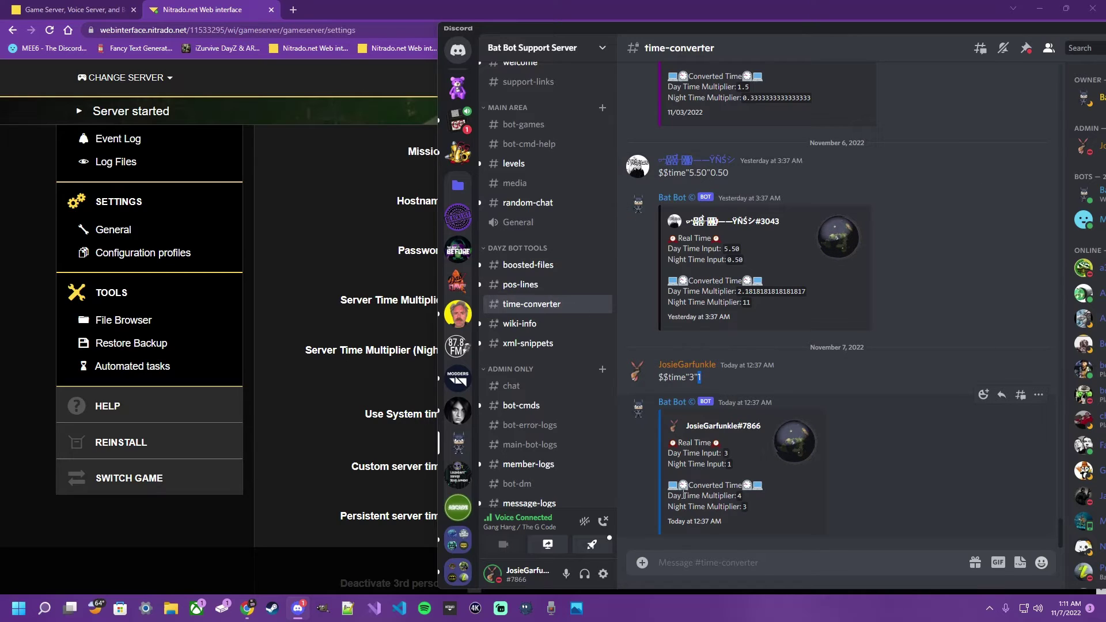
{"action": "left_click", "coordinate": [743, 505]}
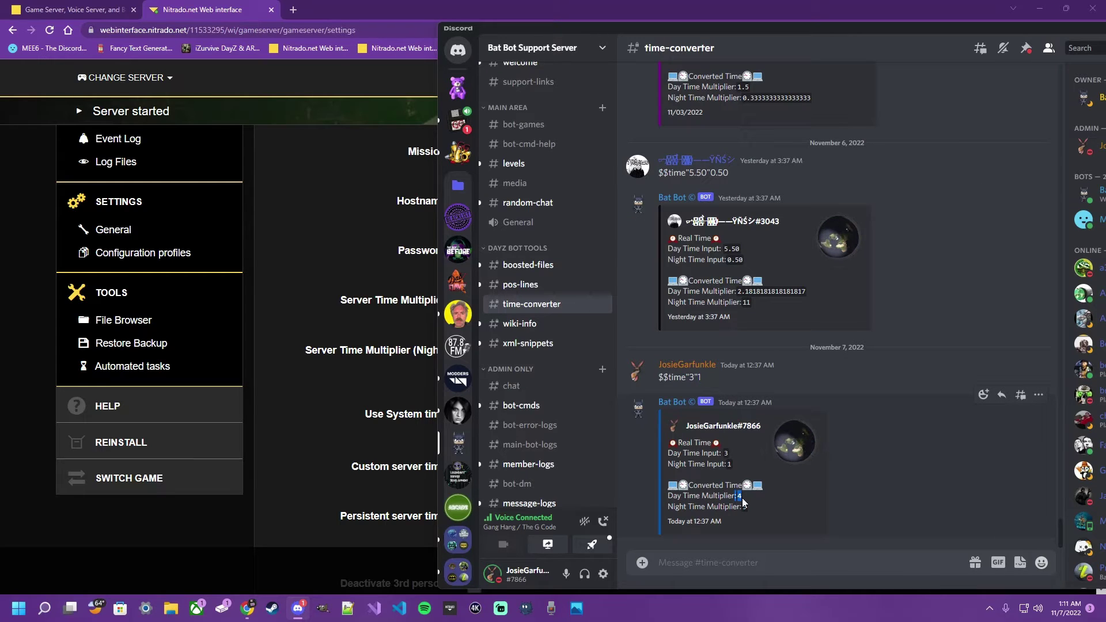
{"action": "double_click", "coordinate": [742, 505]}
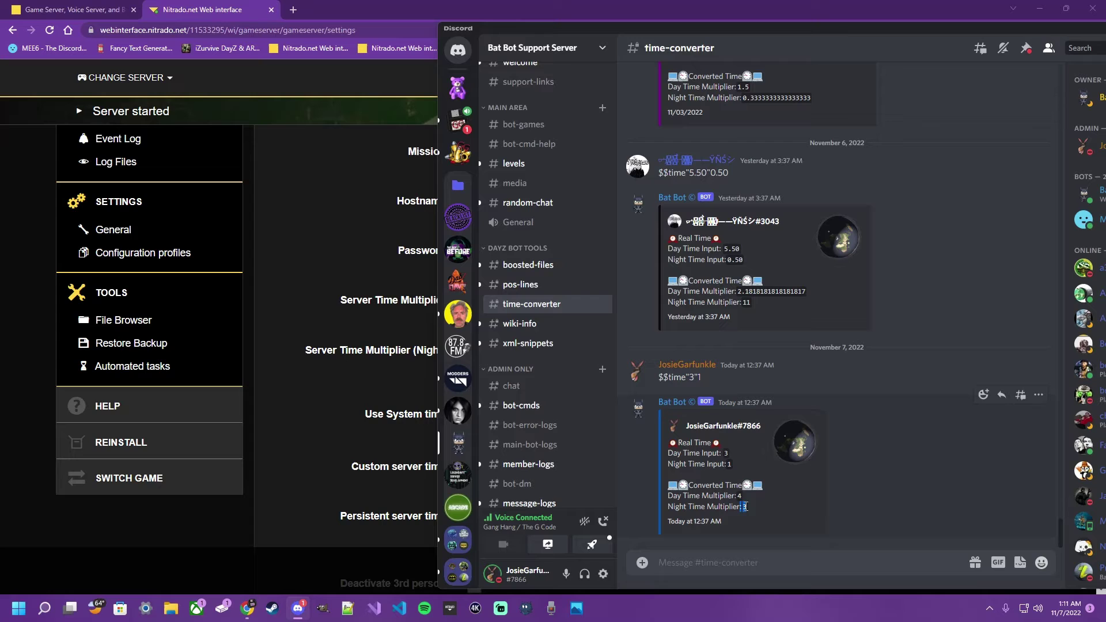
Step: Go back to the Nitrado settings page and scroll down to Use System time
{"action": "key", "text": "alt+Tab"}
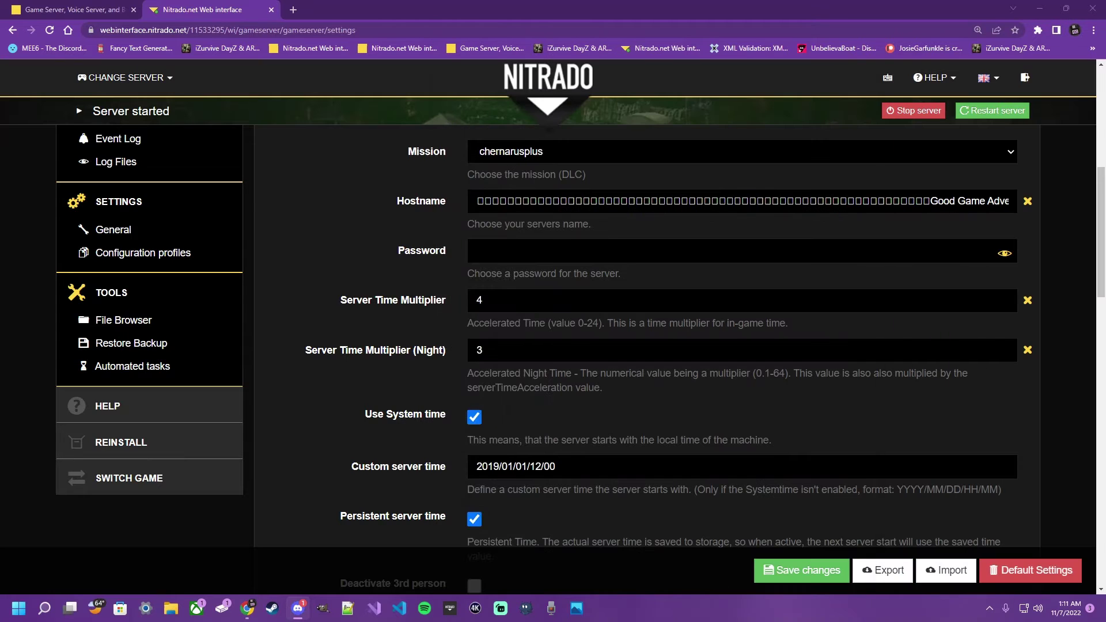
{"action": "scroll", "coordinate": [369, 166], "scroll_direction": "down", "scroll_amount": 4}
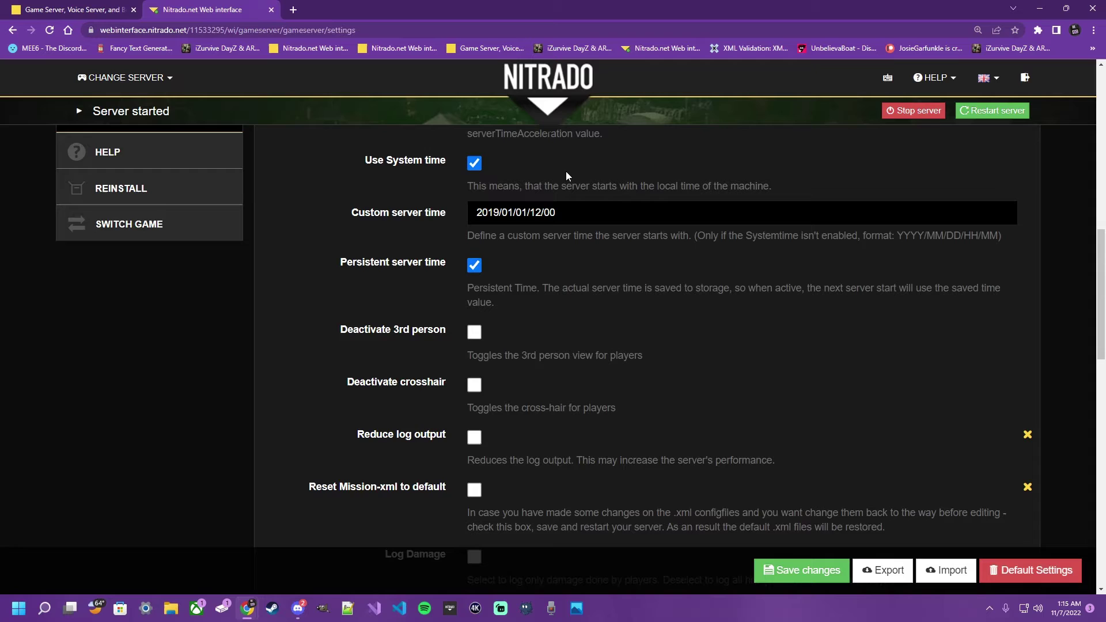
Step: Disable Use System time and Persistent server time, keeping Custom server time 2019/01/01/12/00
{"action": "left_click", "coordinate": [475, 164]}
{"action": "left_click_drag", "start_coordinate": [477, 214], "coordinate": [568, 212]}
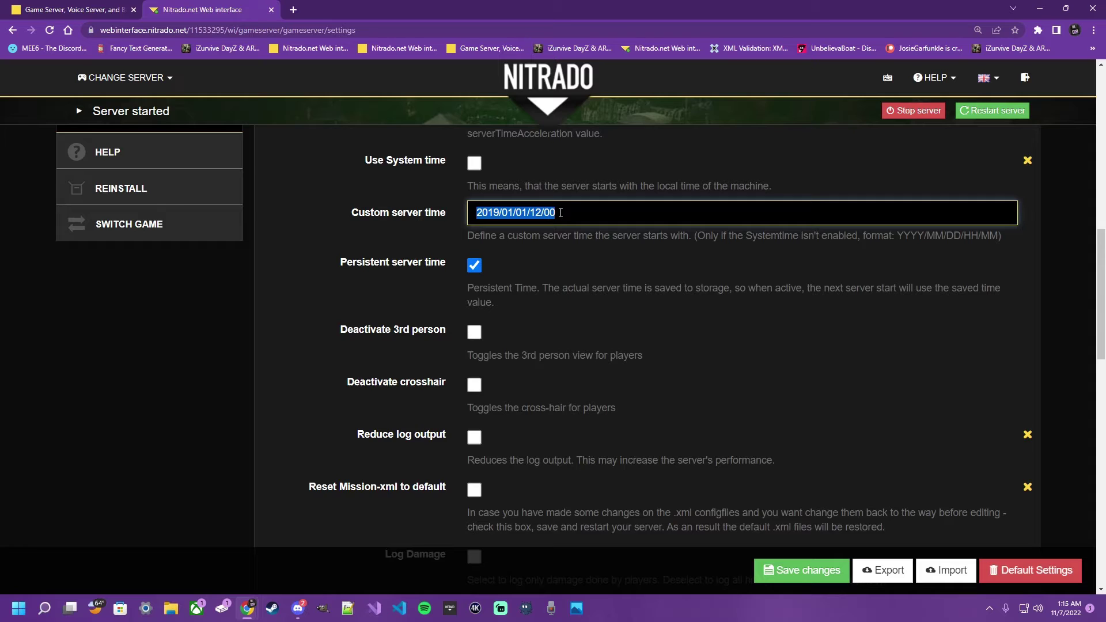
{"action": "left_click", "coordinate": [489, 236]}
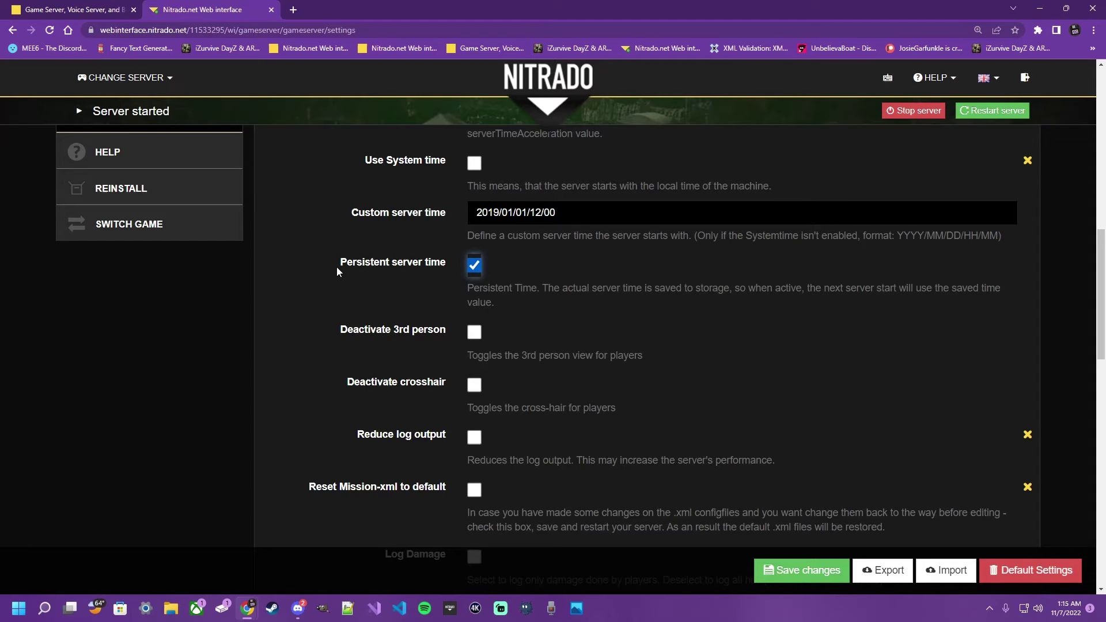
{"action": "left_click", "coordinate": [476, 268]}
Step: Scroll past the logging options and tick Reset Mission-xml to default
{"action": "scroll", "coordinate": [450, 260], "scroll_direction": "down", "scroll_amount": 2}
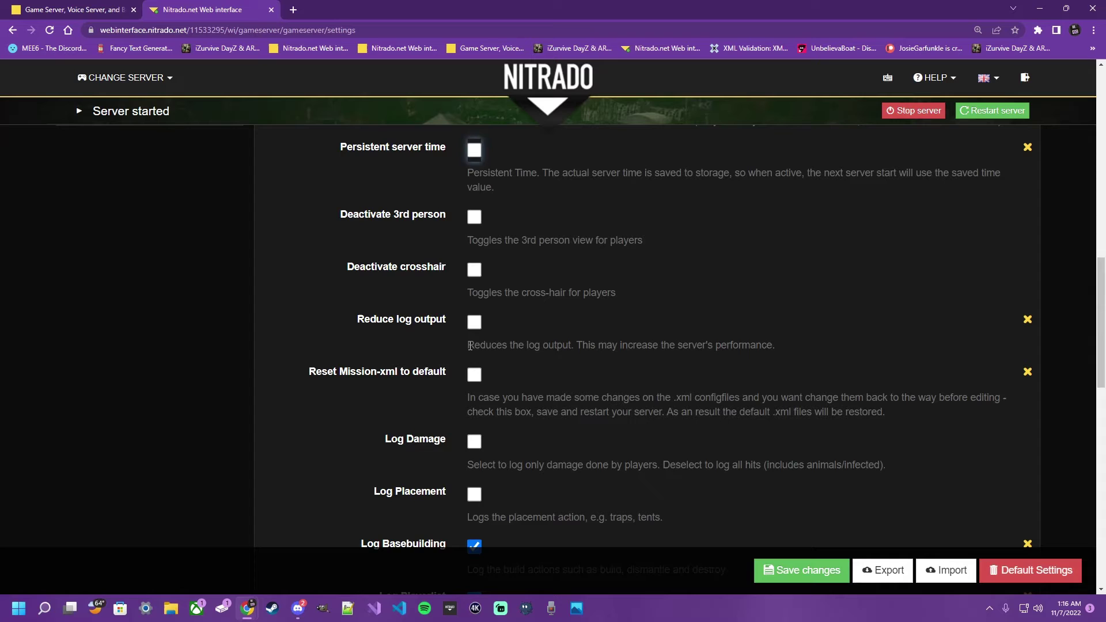
{"action": "left_click_drag", "start_coordinate": [468, 346], "coordinate": [573, 346]}
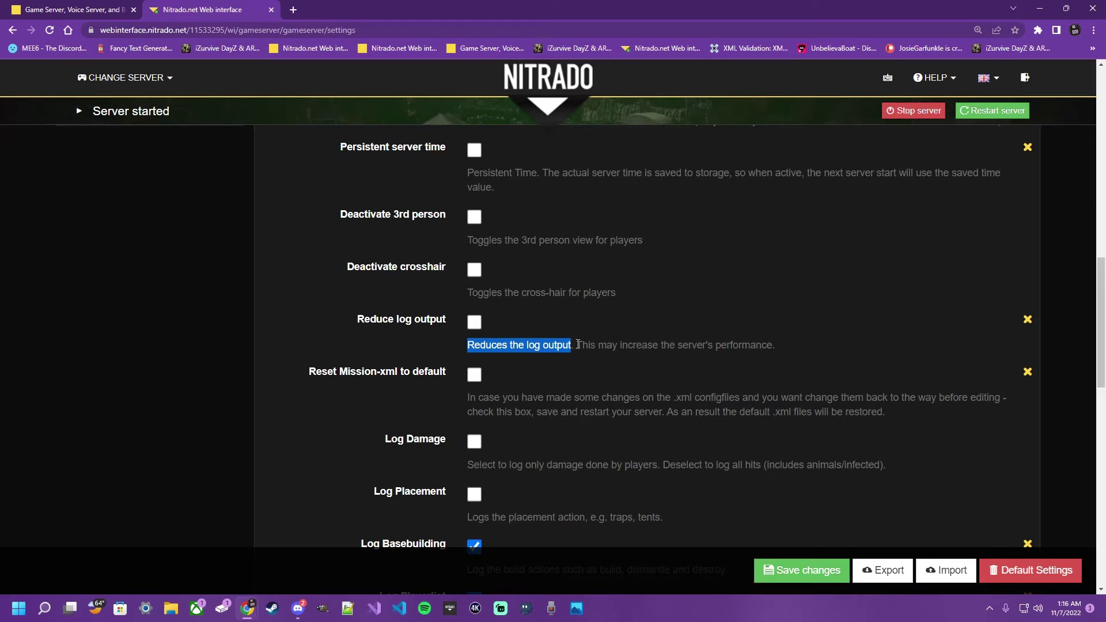
{"action": "scroll", "coordinate": [586, 334], "scroll_direction": "down", "scroll_amount": 1}
{"action": "left_click", "coordinate": [586, 334]}
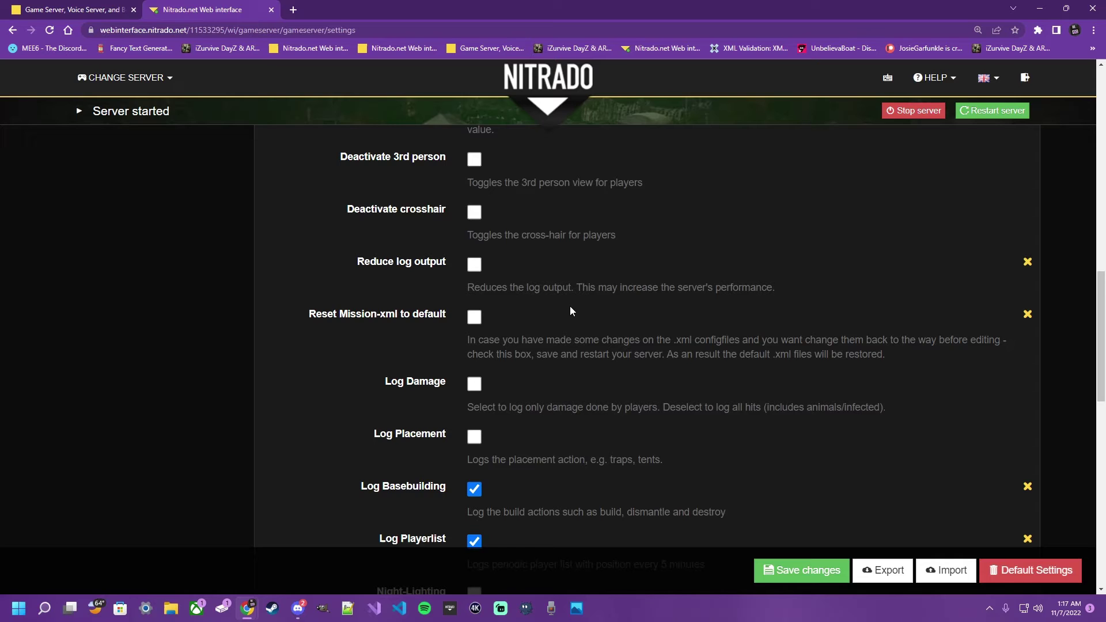
{"action": "left_click", "coordinate": [478, 319]}
{"action": "scroll", "coordinate": [393, 277], "scroll_direction": "down", "scroll_amount": 2}
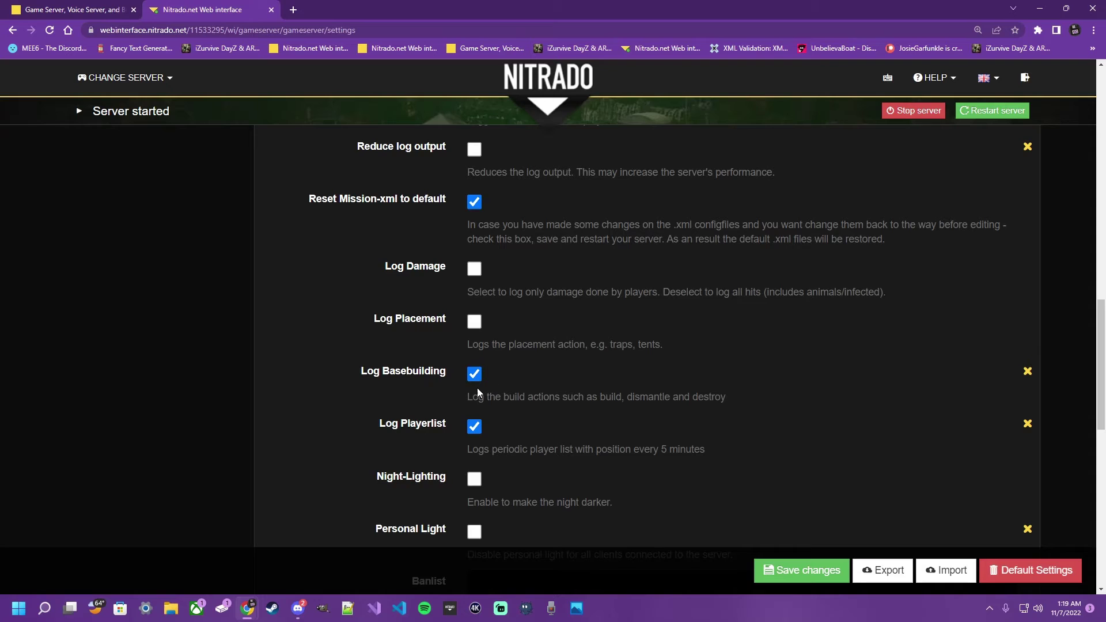
{"action": "scroll", "coordinate": [478, 389], "scroll_direction": "down", "scroll_amount": 2}
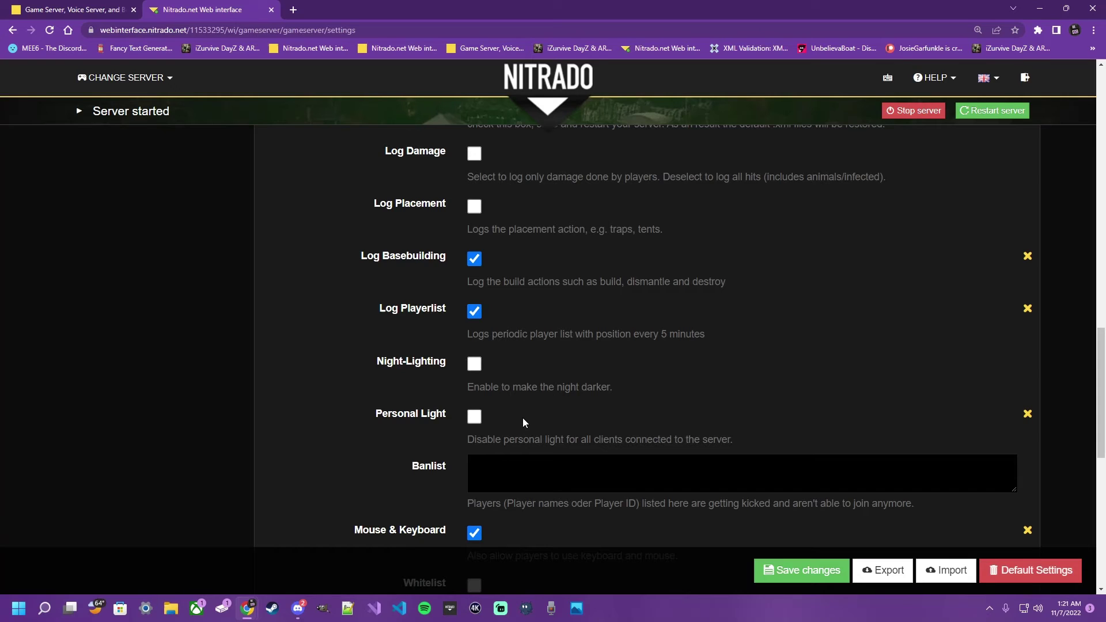
Step: Leave Personal Light disabling off and switch on the server Whitelist
{"action": "left_click", "coordinate": [474, 419]}
{"action": "left_click", "coordinate": [474, 417]}
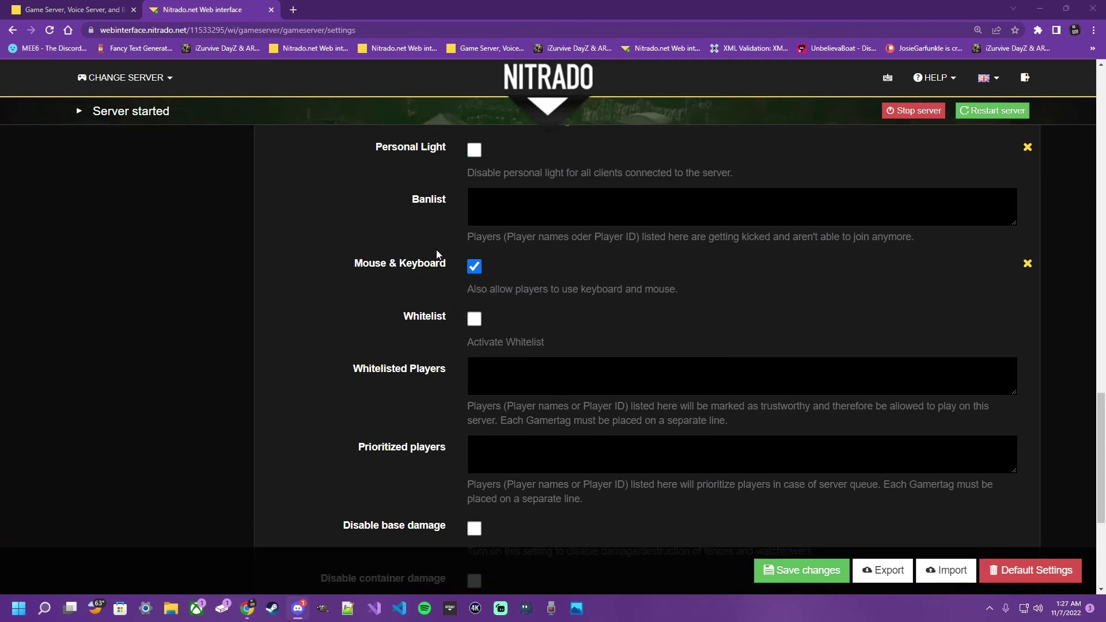
{"action": "scroll", "coordinate": [438, 254], "scroll_direction": "down", "scroll_amount": 1}
{"action": "scroll", "coordinate": [430, 242], "scroll_direction": "up", "scroll_amount": 1}
{"action": "left_click", "coordinate": [474, 319]}
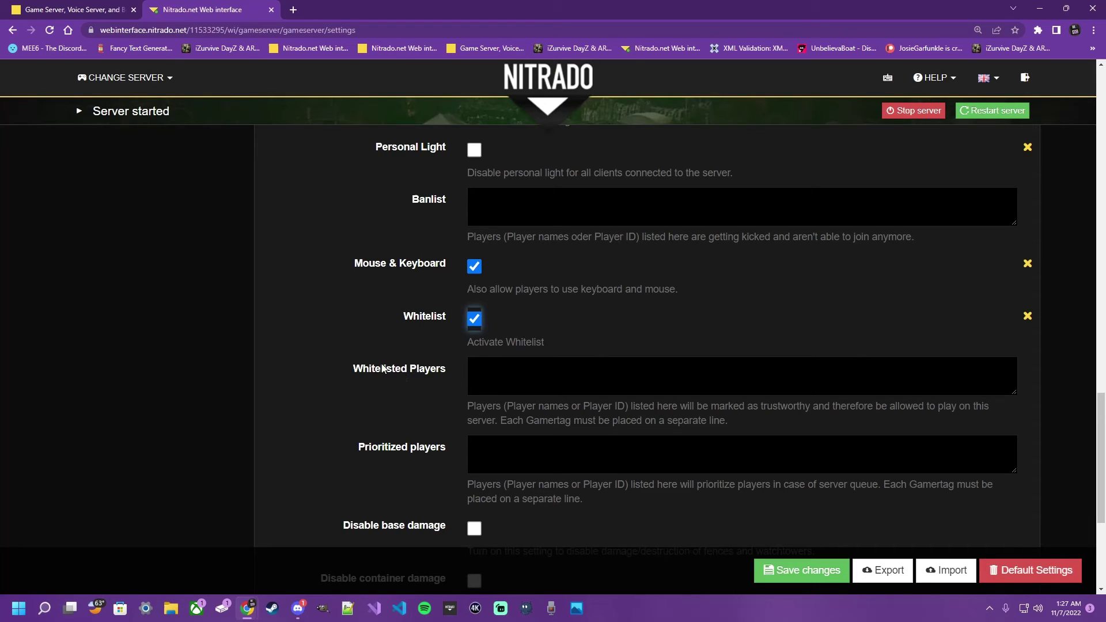
{"action": "left_click", "coordinate": [486, 368]}
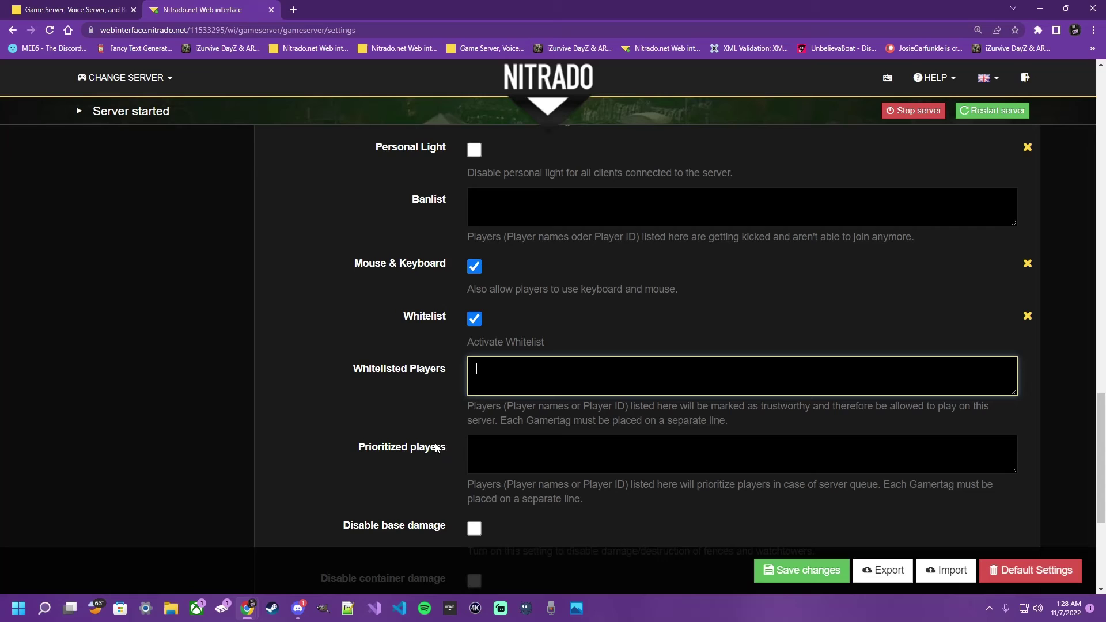
{"action": "left_click", "coordinate": [522, 444]}
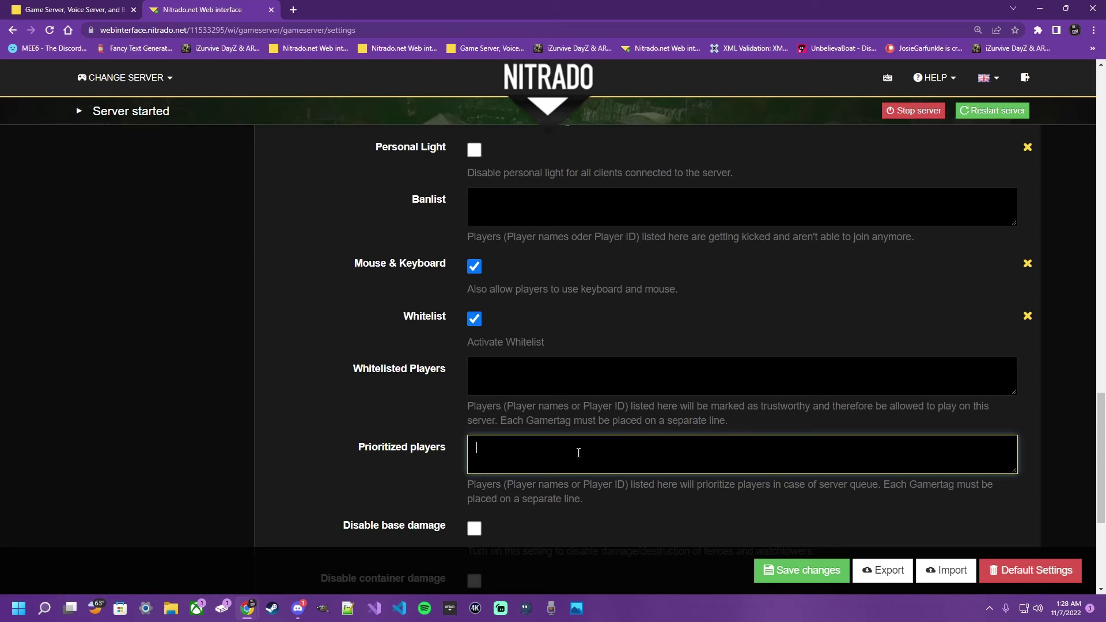
{"action": "scroll", "coordinate": [582, 451], "scroll_direction": "down", "scroll_amount": 5}
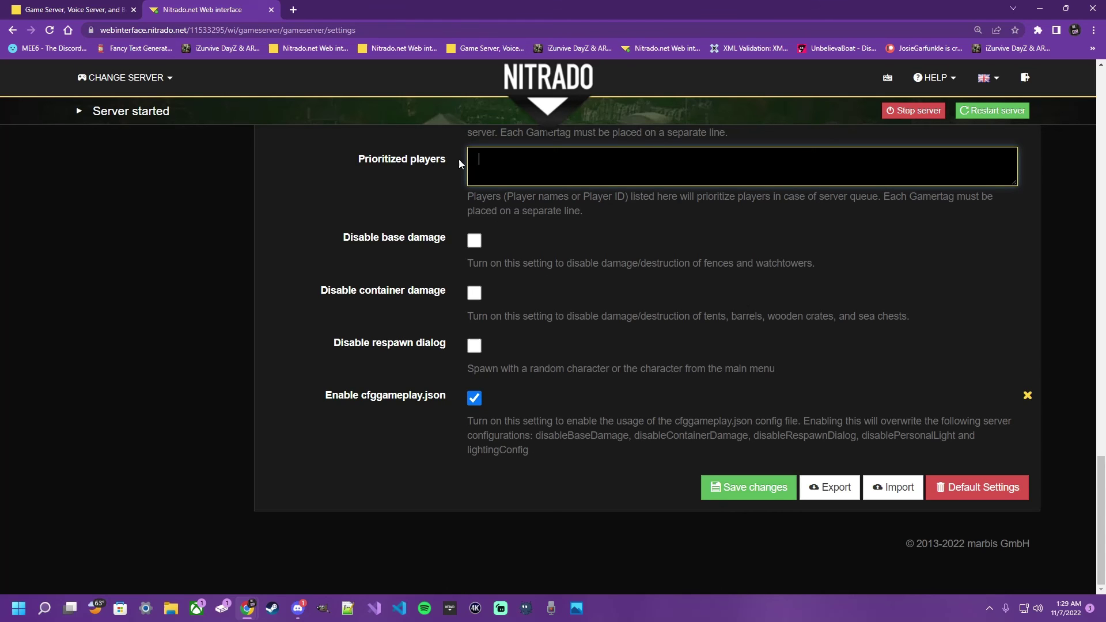
Step: Save the changed server settings, then restart the DayZ server and confirm the restart
{"action": "scroll", "coordinate": [459, 159], "scroll_direction": "up", "scroll_amount": 8}
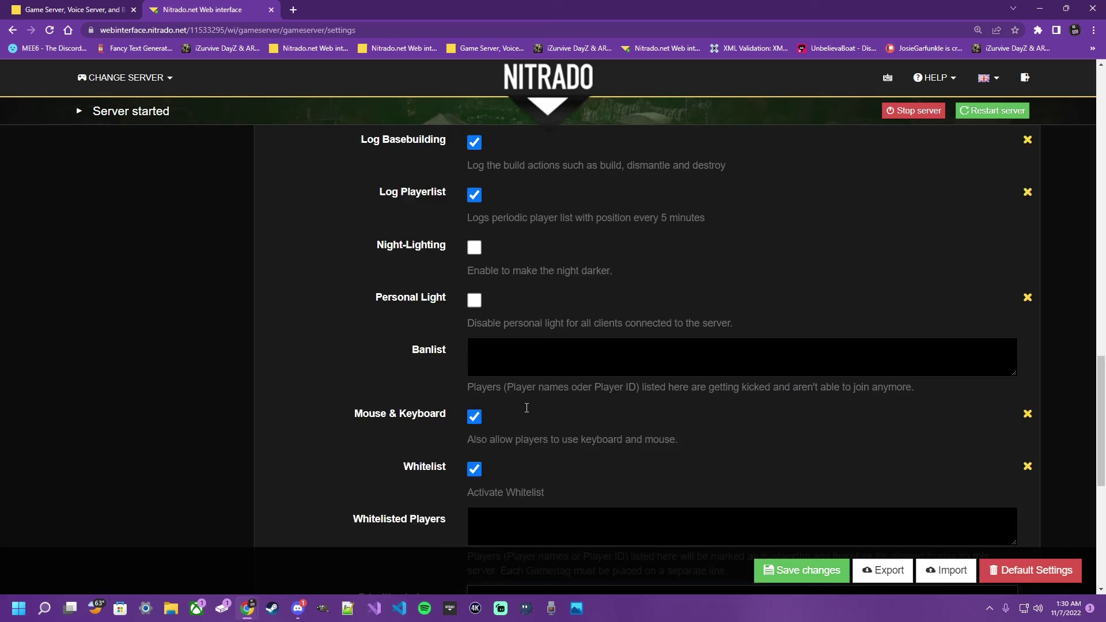
{"action": "scroll", "coordinate": [527, 408], "scroll_direction": "up", "scroll_amount": 13}
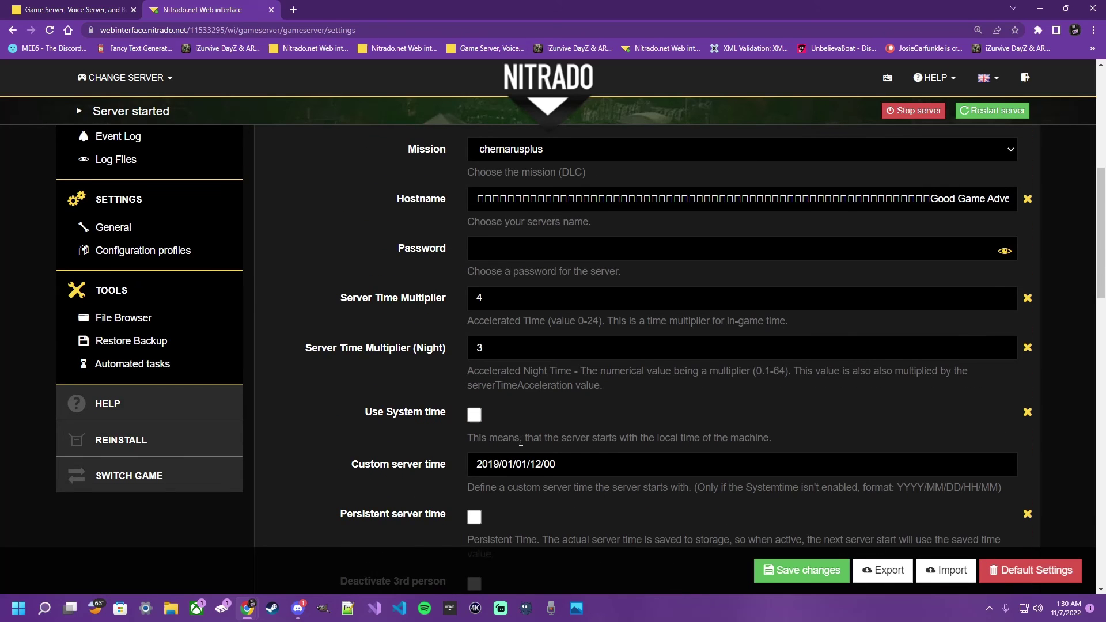
{"action": "scroll", "coordinate": [518, 422], "scroll_direction": "up", "scroll_amount": 5}
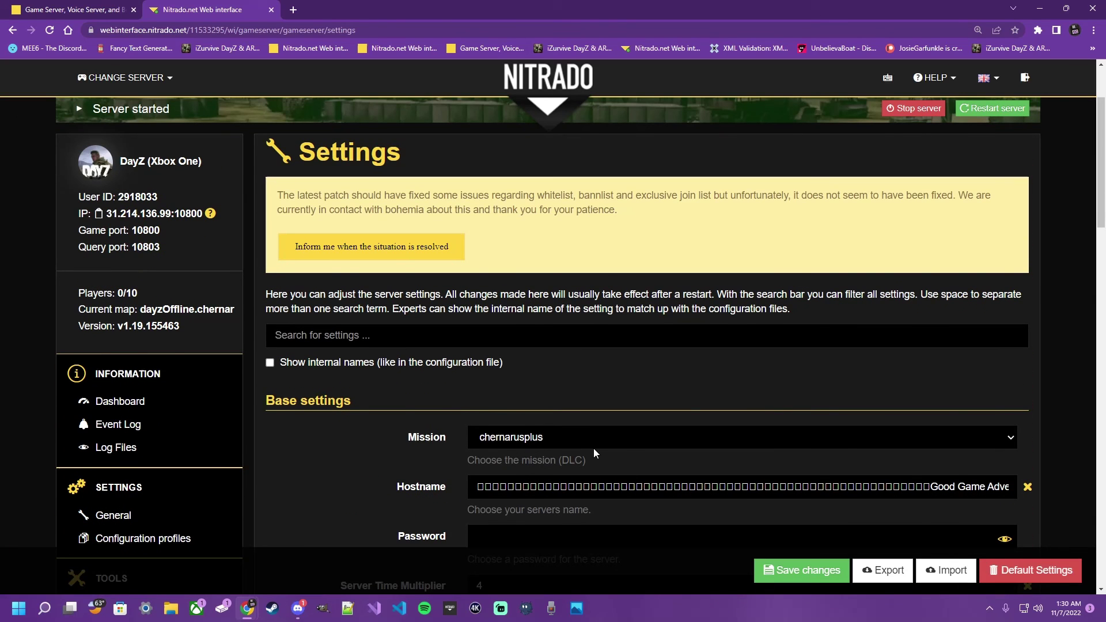
{"action": "left_click", "coordinate": [794, 572]}
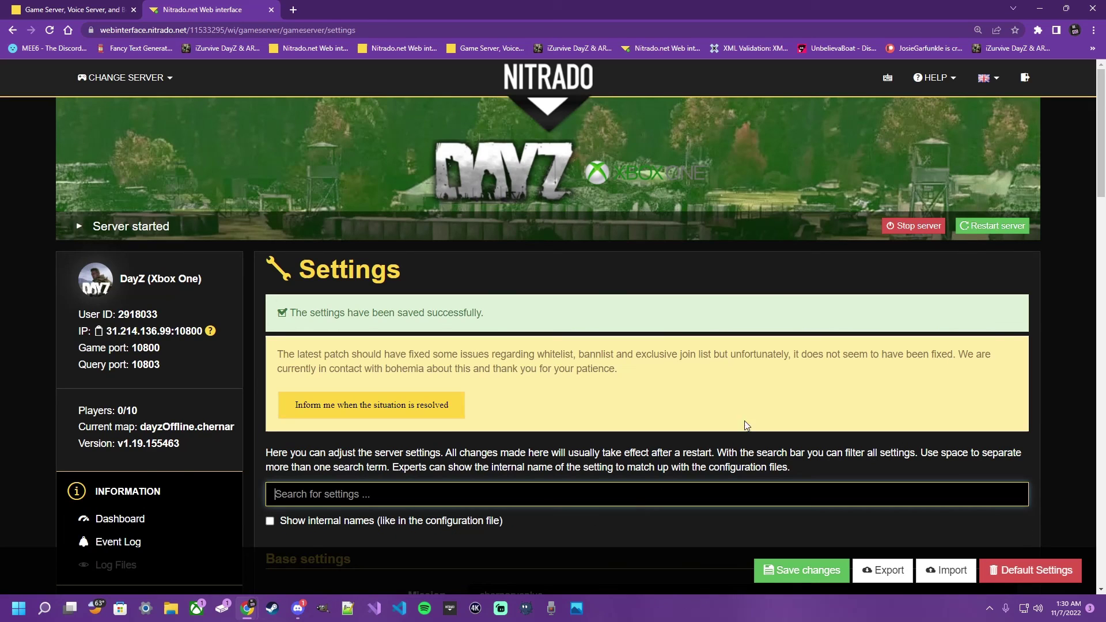
{"action": "left_click", "coordinate": [990, 228]}
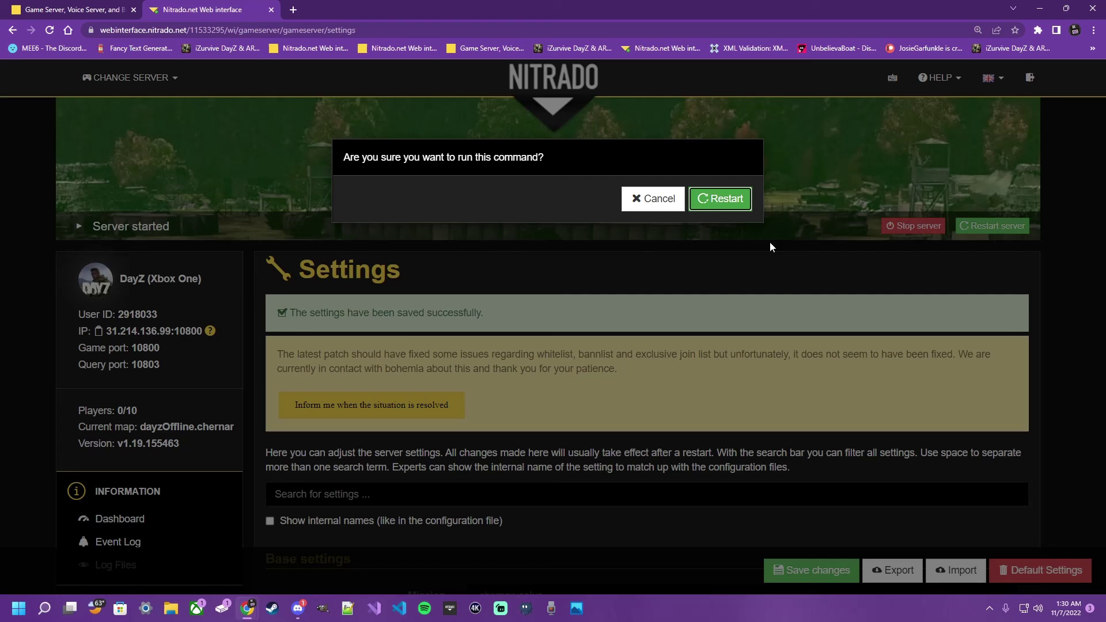
{"action": "left_click", "coordinate": [727, 199]}
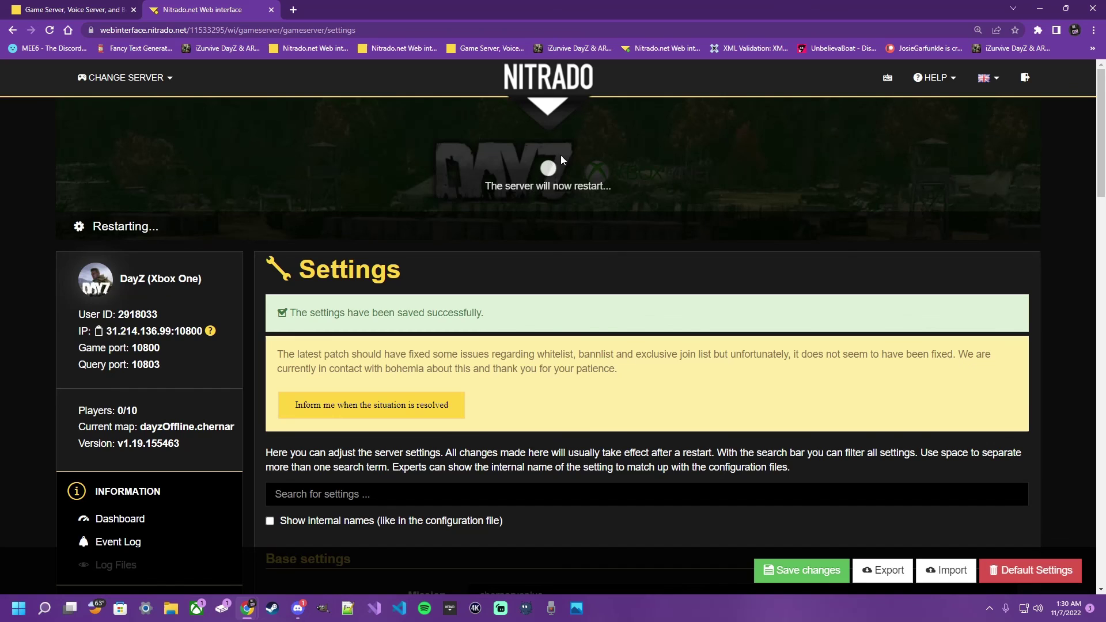
{"action": "scroll", "coordinate": [578, 373], "scroll_direction": "down", "scroll_amount": 8}
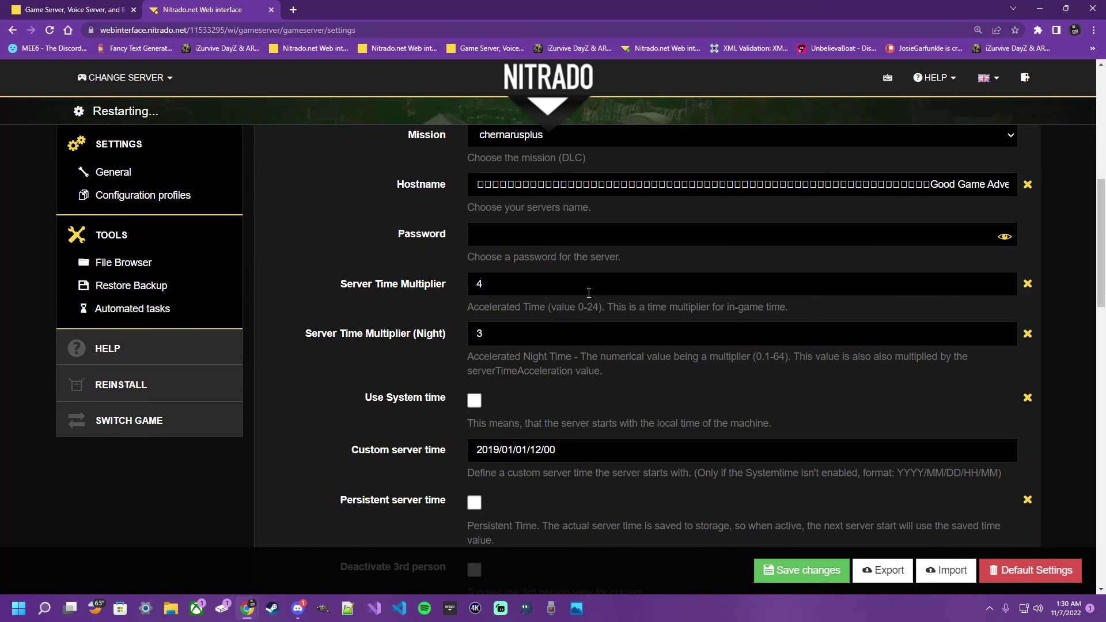
{"action": "scroll", "coordinate": [588, 293], "scroll_direction": "up", "scroll_amount": 7}
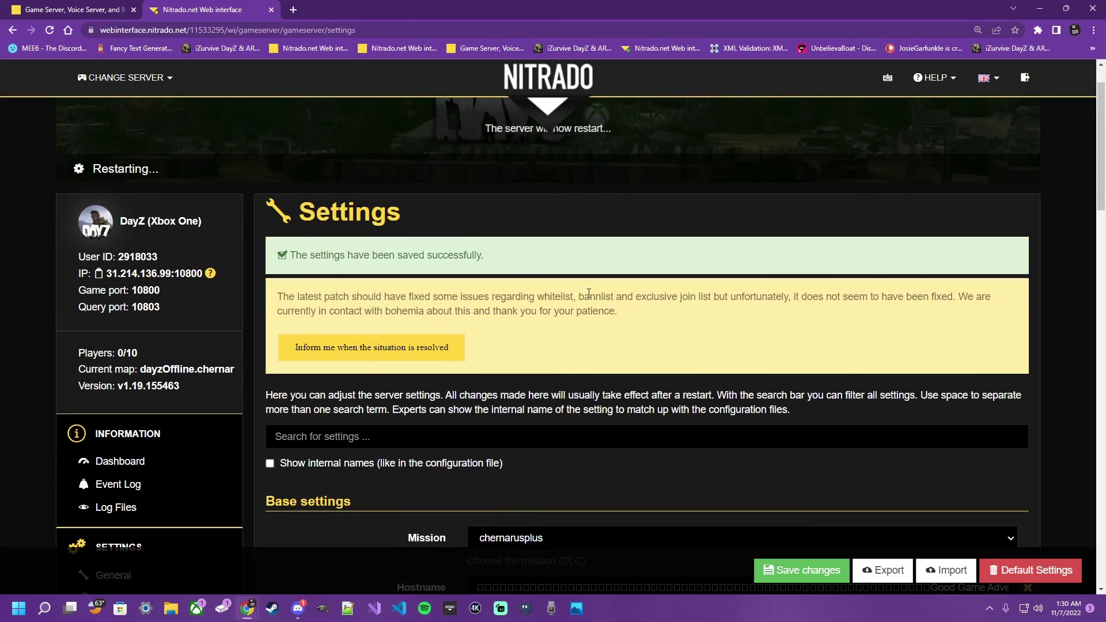
{"action": "scroll", "coordinate": [588, 292], "scroll_direction": "down", "scroll_amount": 10}
{"action": "scroll", "coordinate": [589, 293], "scroll_direction": "down", "scroll_amount": 10}
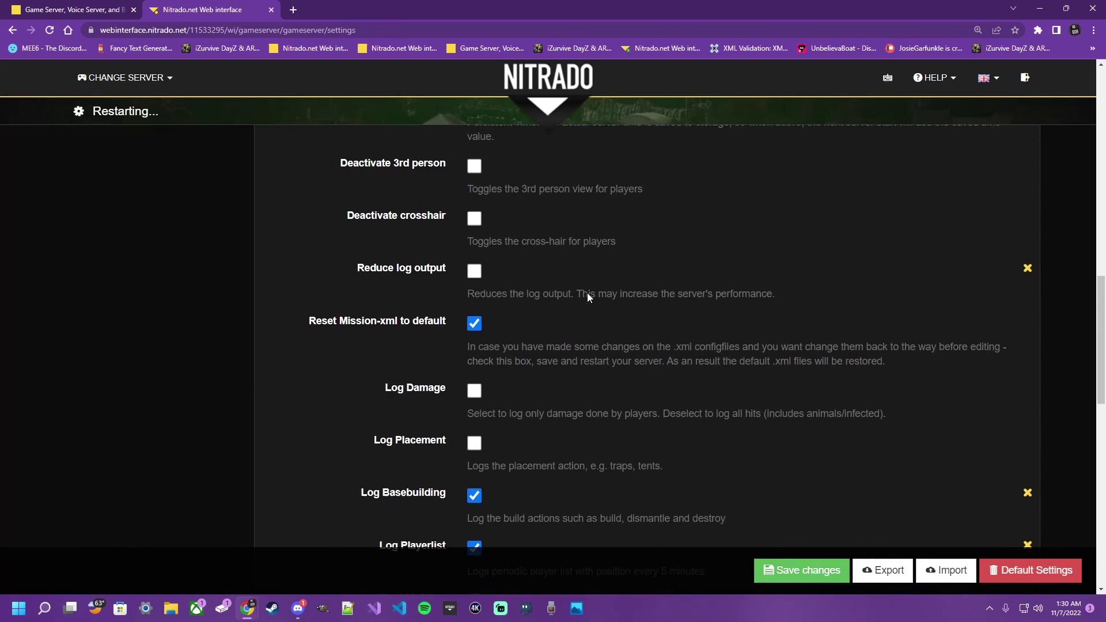
{"action": "scroll", "coordinate": [585, 295], "scroll_direction": "down", "scroll_amount": 8}
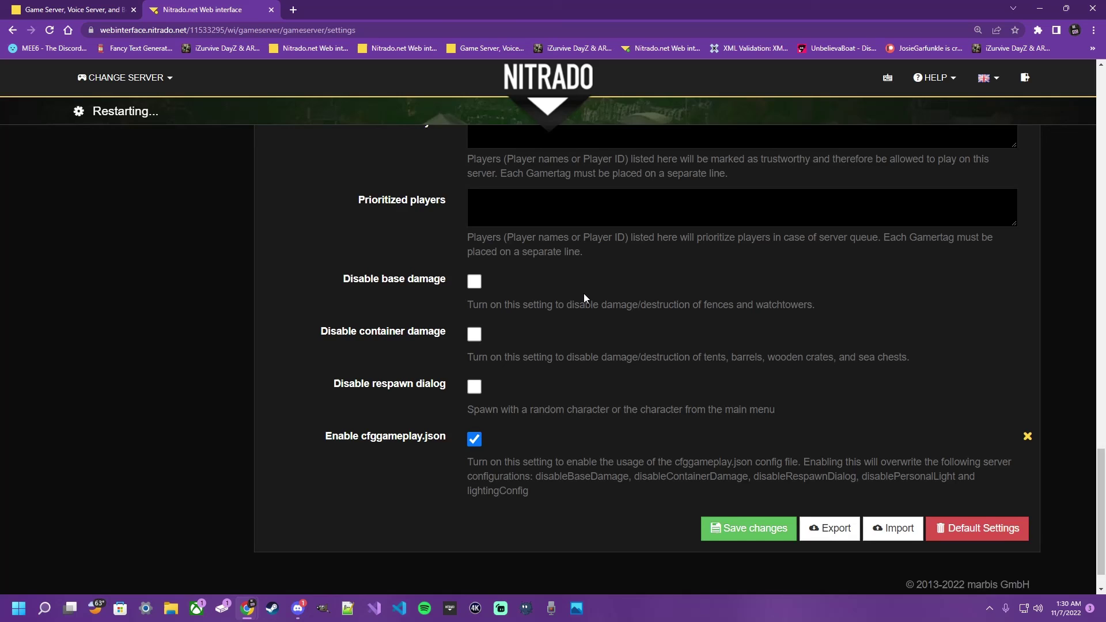
{"action": "scroll", "coordinate": [583, 294], "scroll_direction": "up", "scroll_amount": 4}
{"action": "scroll", "coordinate": [584, 294], "scroll_direction": "up", "scroll_amount": 9}
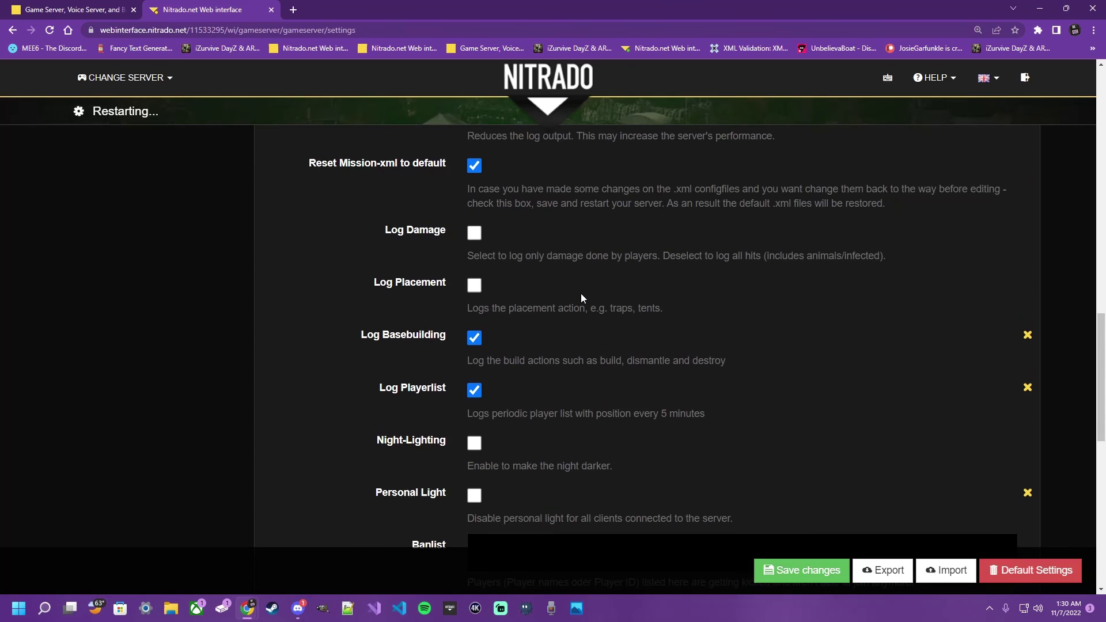